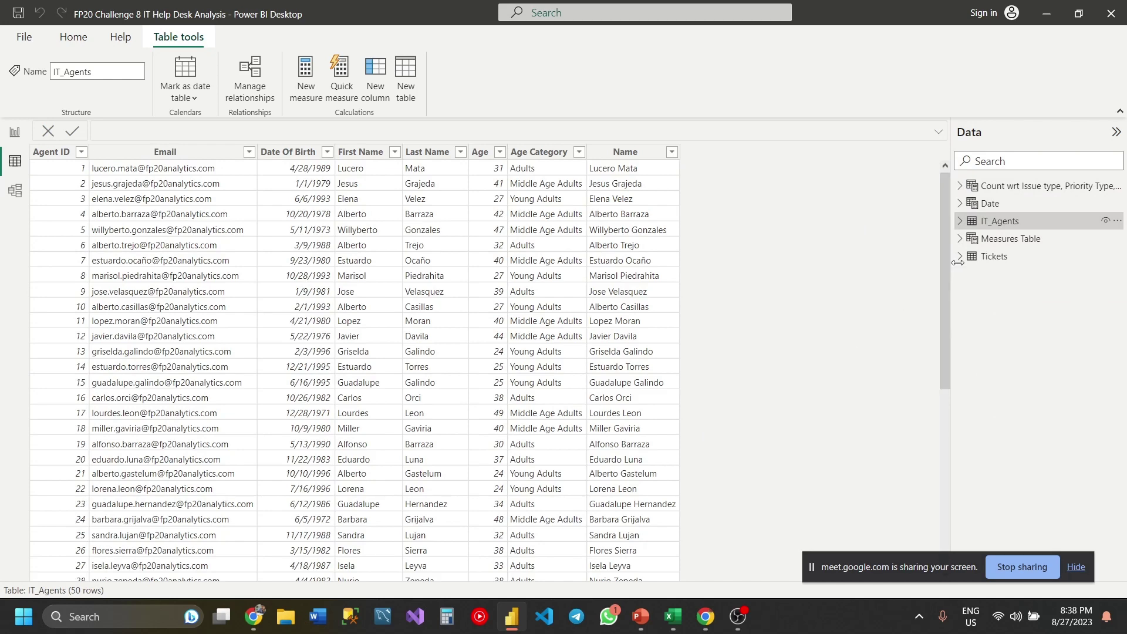
Step: View the Tickets table data and look through its columns from ID Ticket to Star Rating
left_click(986, 258)
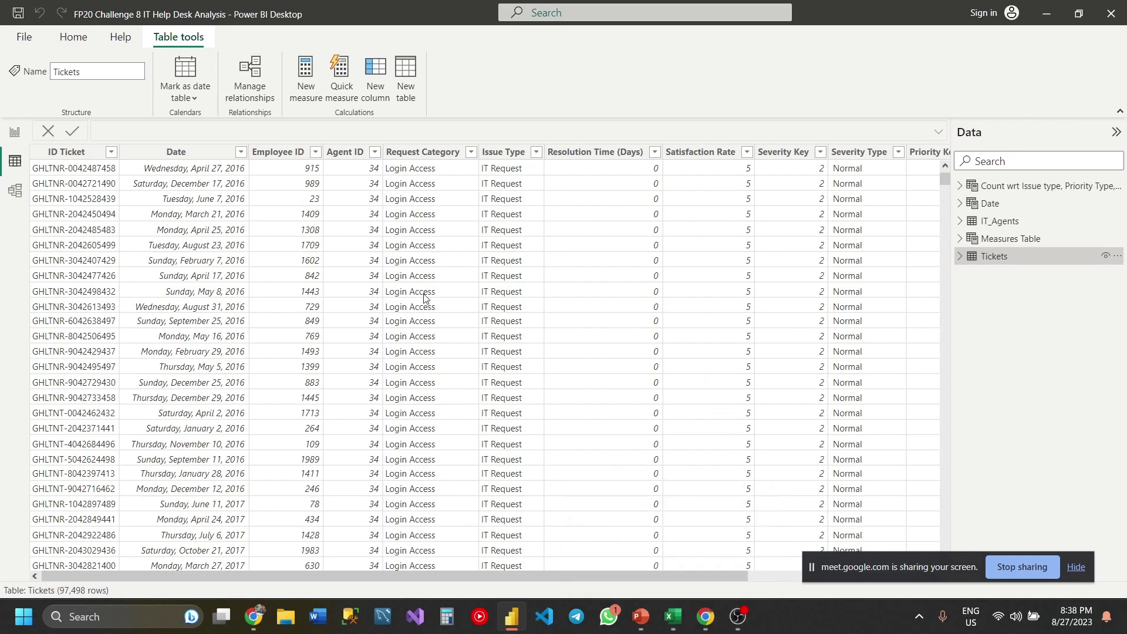
scroll(423, 301, "right", 5)
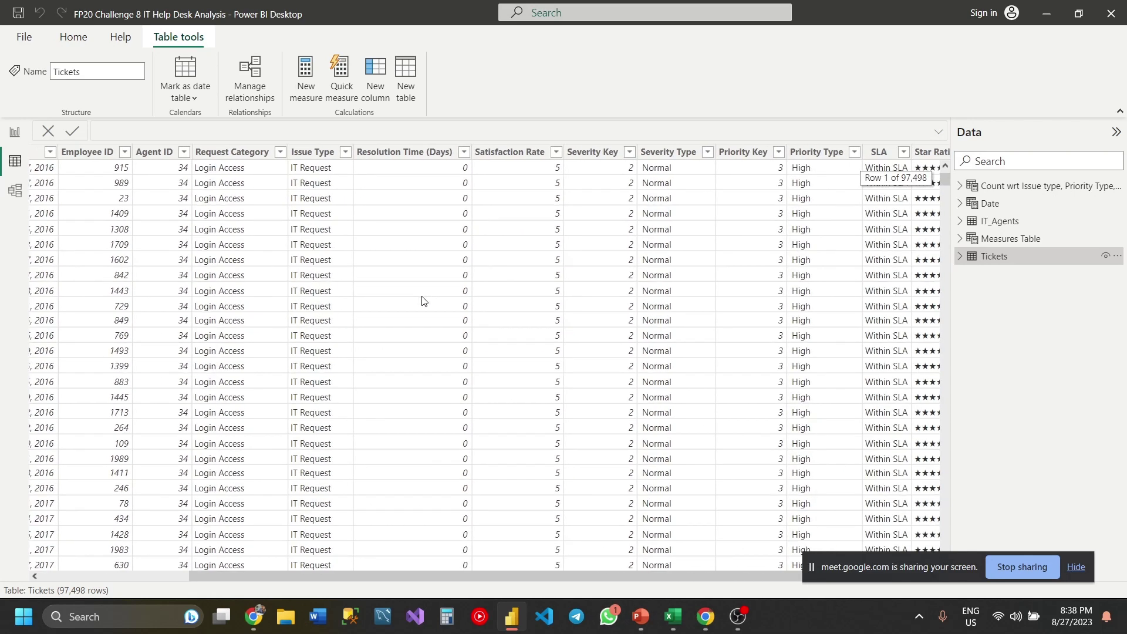
scroll(424, 300, "right", 2)
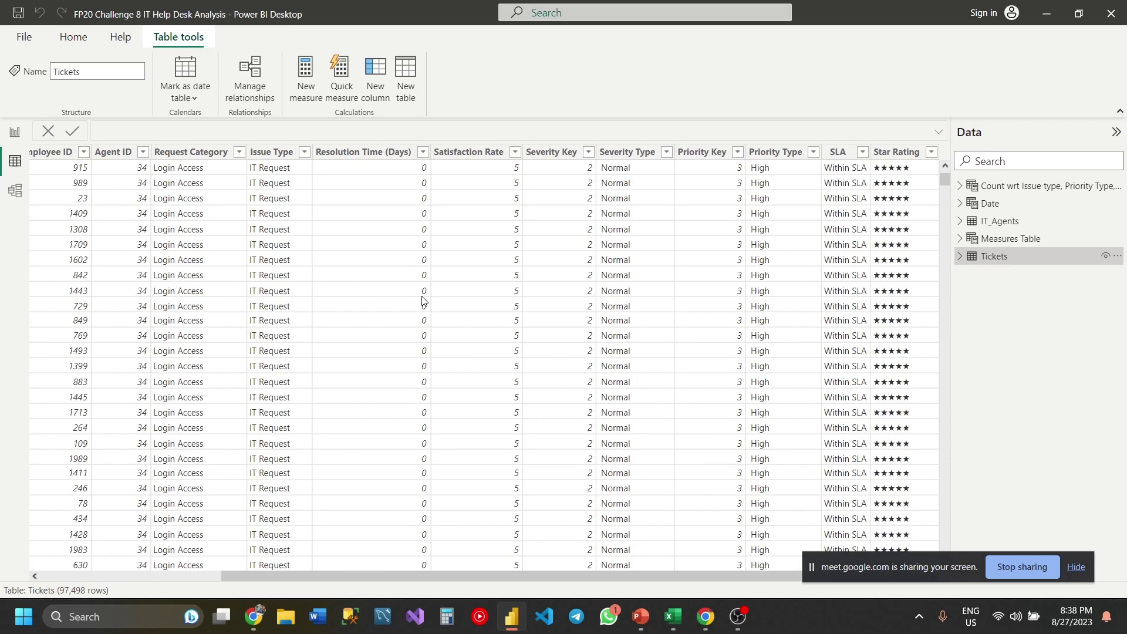
scroll(422, 300, "left", 7)
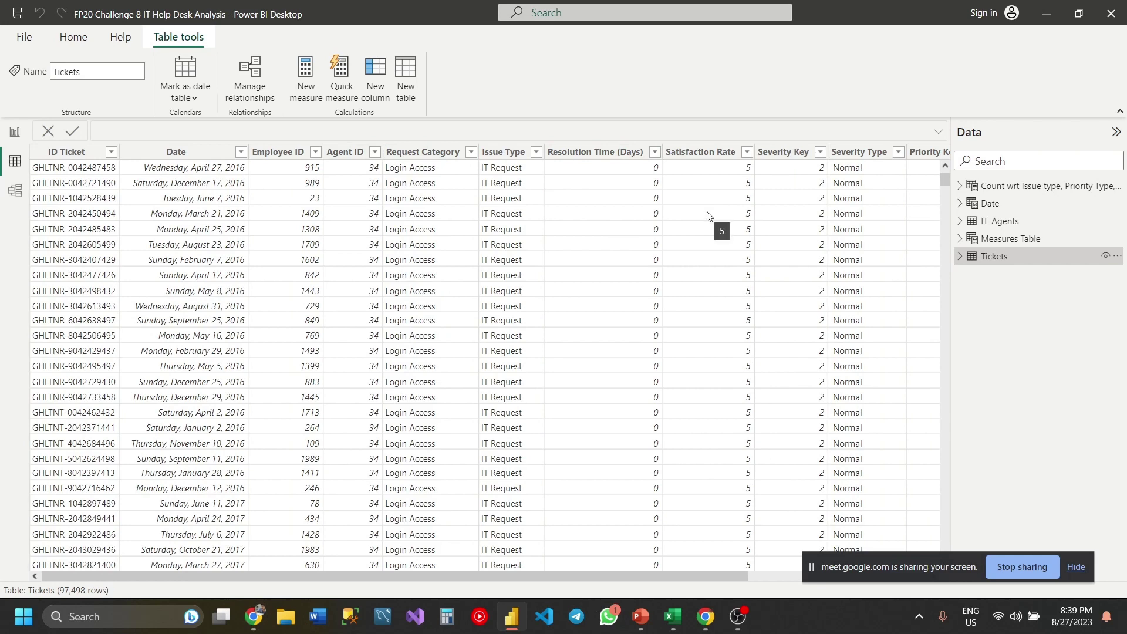
scroll(707, 215, "right", 4)
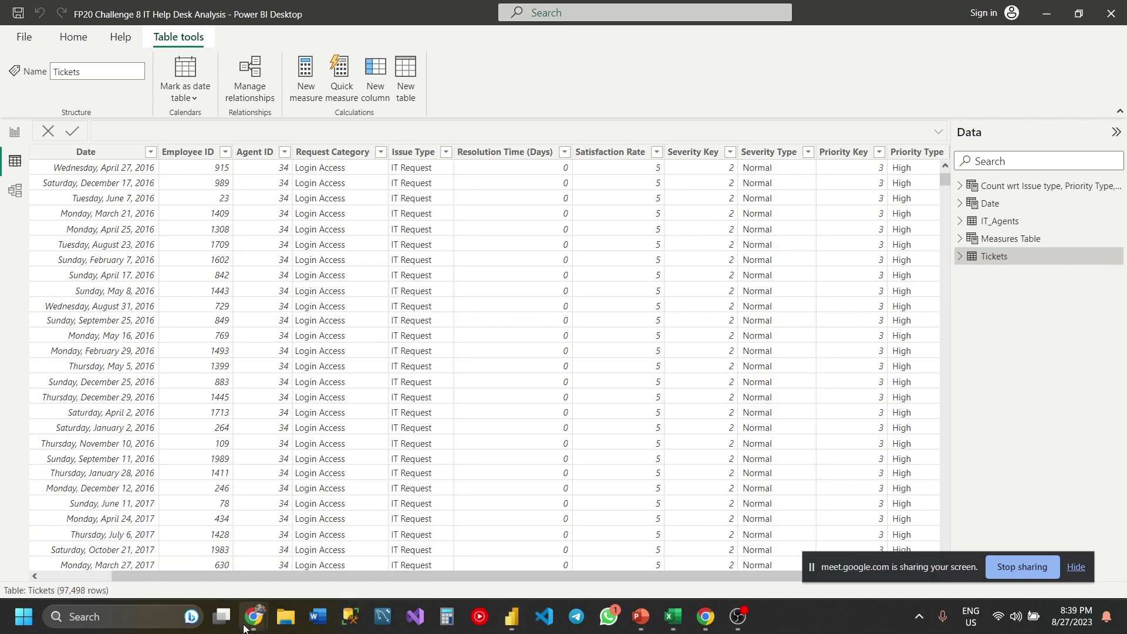
mouse_move(253, 616)
left_click(212, 554)
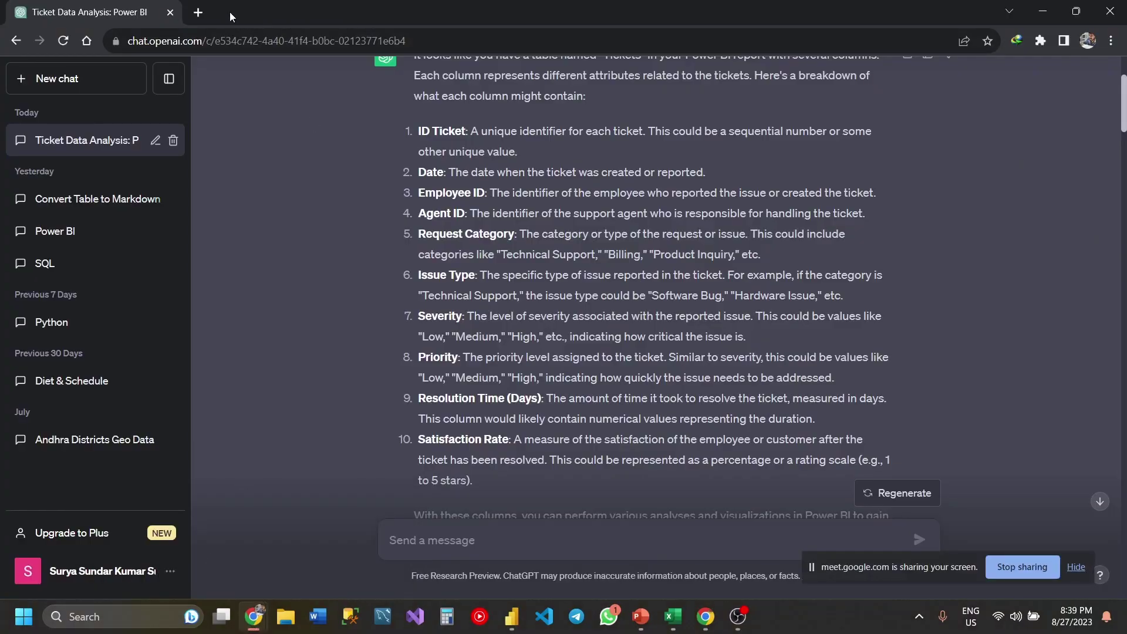
left_click(198, 12)
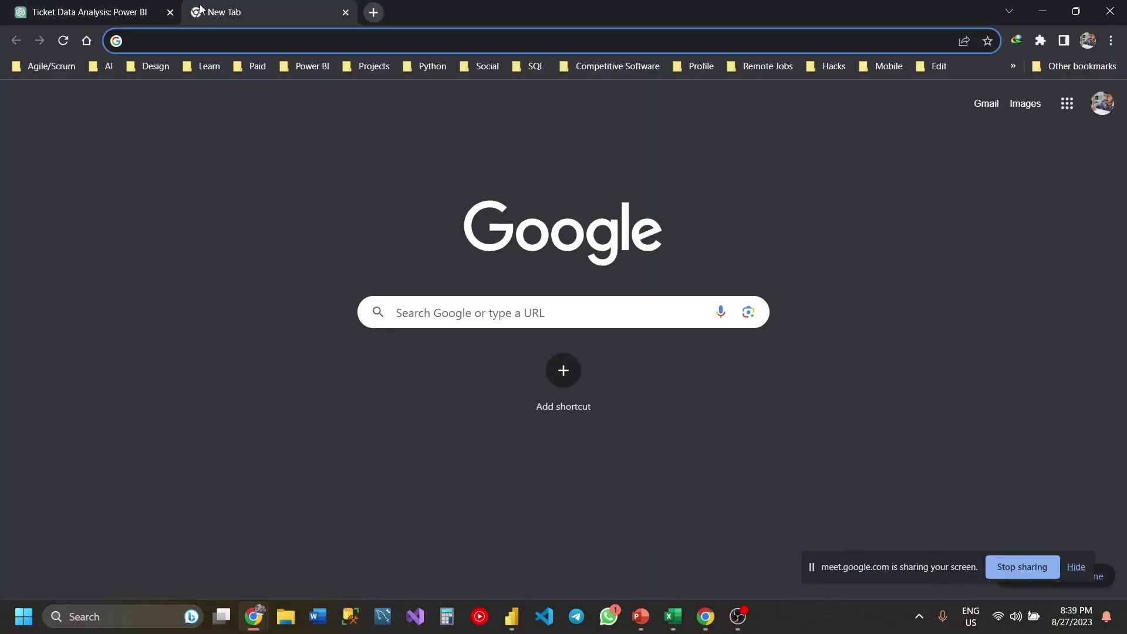
Step: Open the English challenge brief PDF and read the client's special requests for the Tickets and IT Agents tables
type("fp")
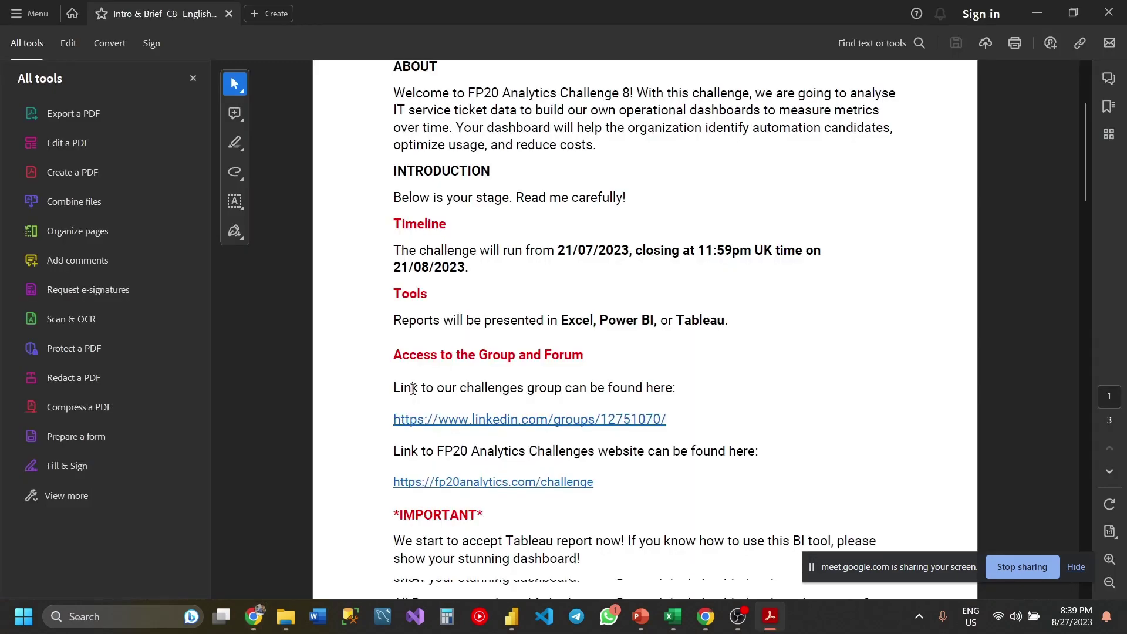
scroll(413, 388, "down", 10)
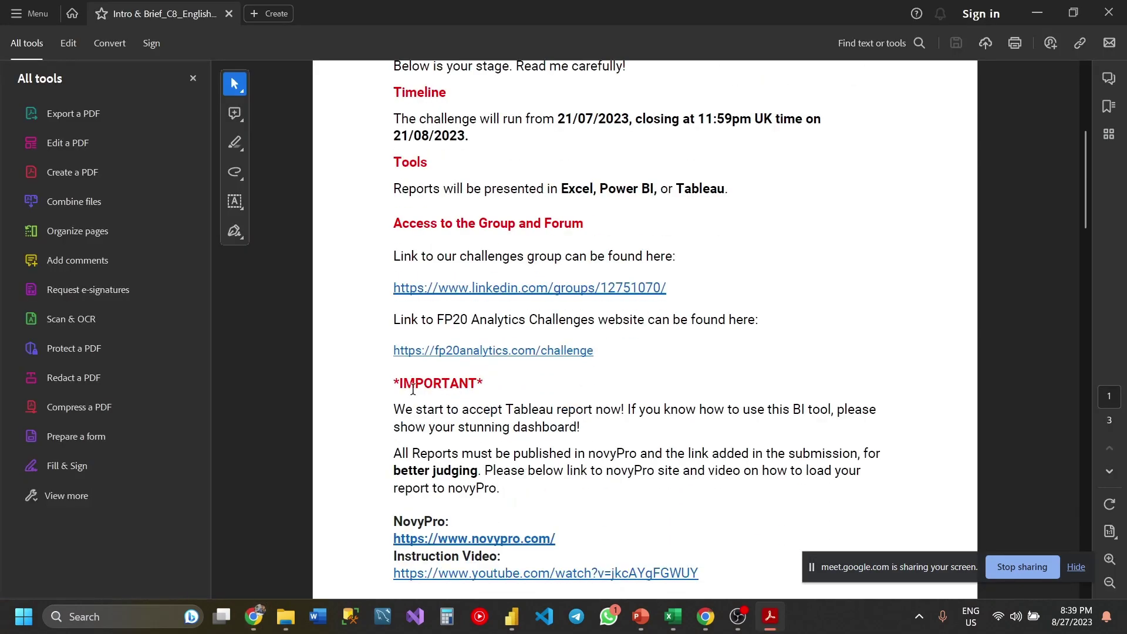
scroll(413, 388, "down", 10)
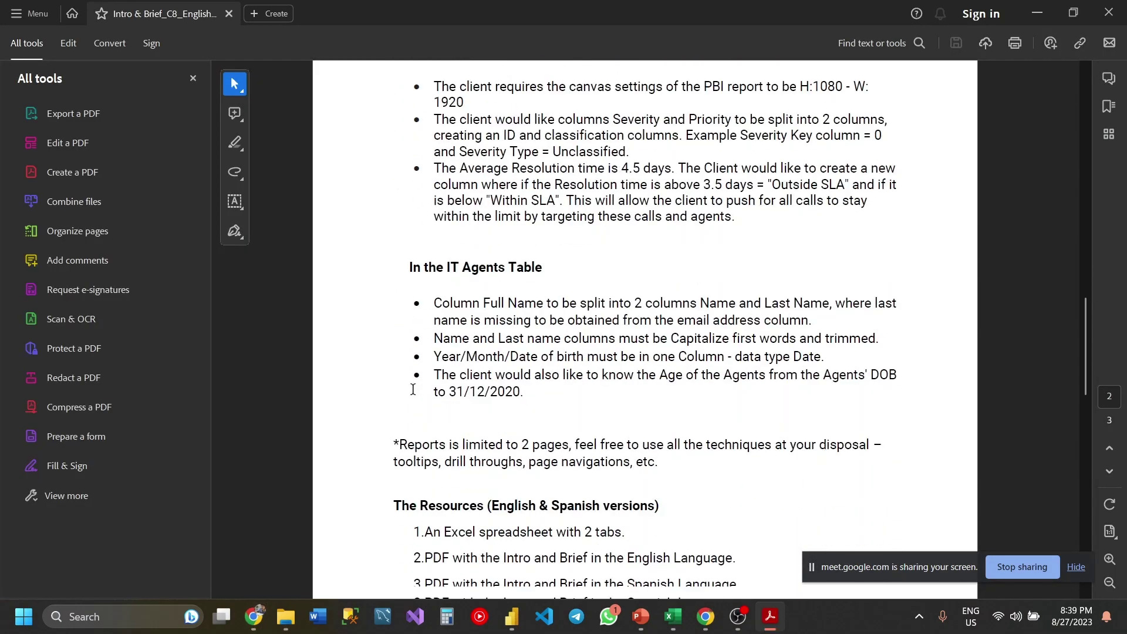
scroll(413, 388, "down", 5)
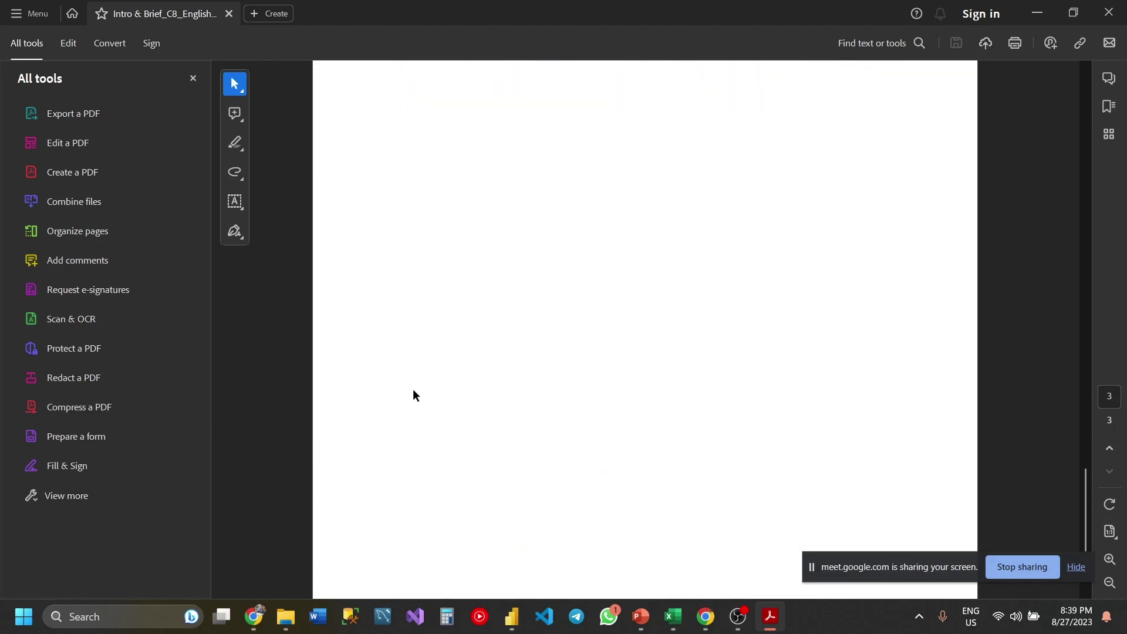
scroll(413, 389, "up", 5)
scroll(414, 388, "up", 5)
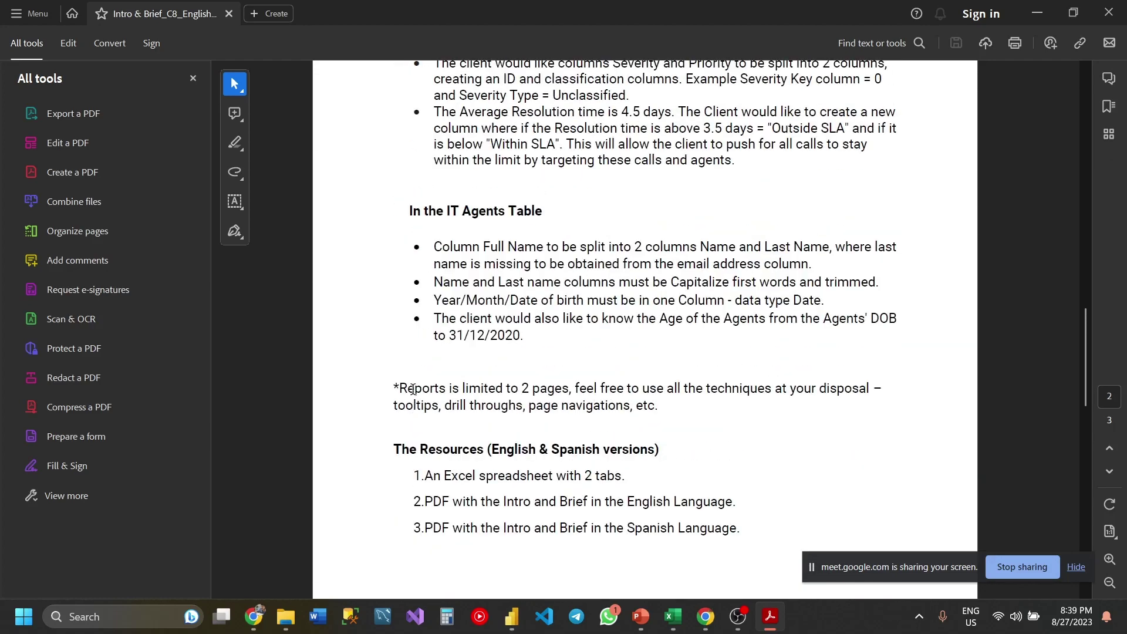
scroll(413, 388, "up", 2)
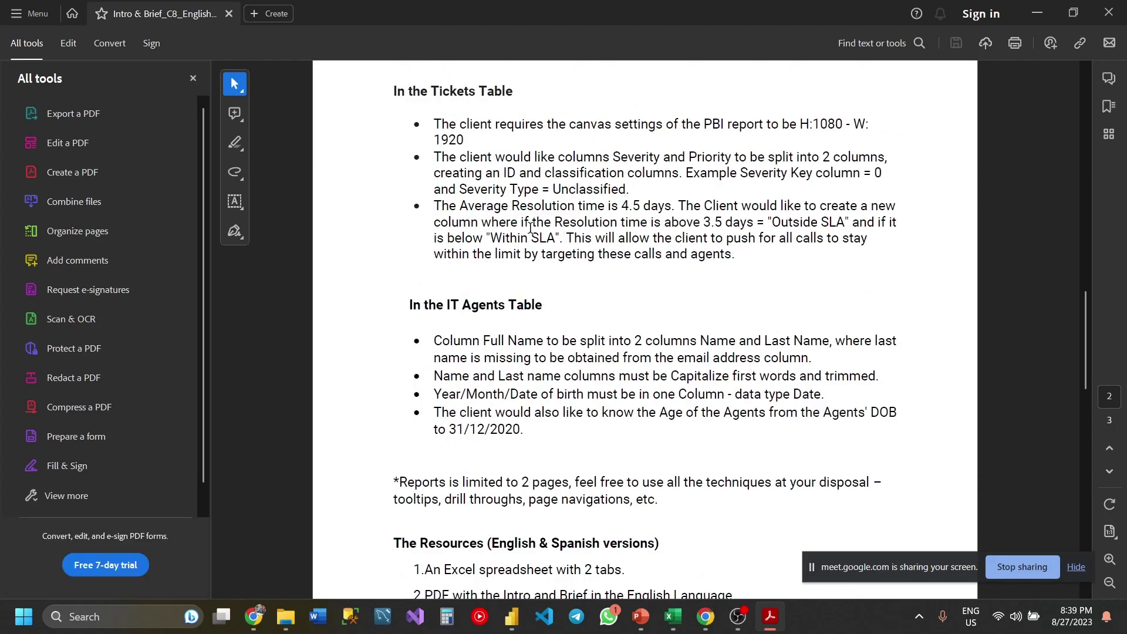
scroll(530, 228, "up", 2)
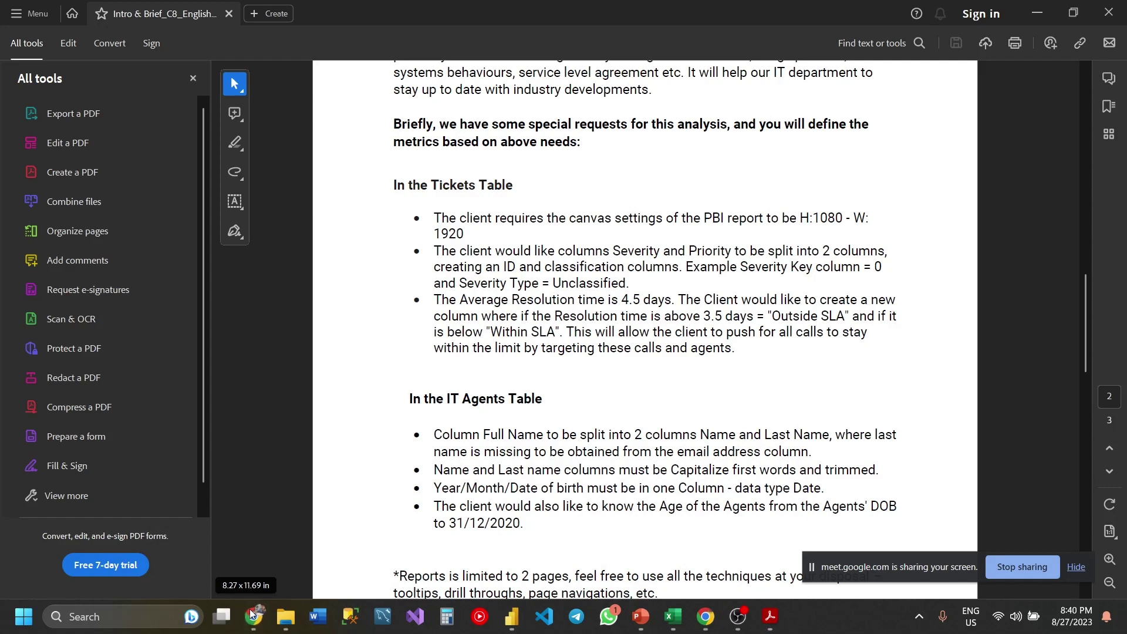
Step: Switch to the ChatGPT conversation in Chrome, review the answer on separating Within and Outside SLA, and copy its SLA Status DAX code
mouse_move(251, 613)
left_click(209, 550)
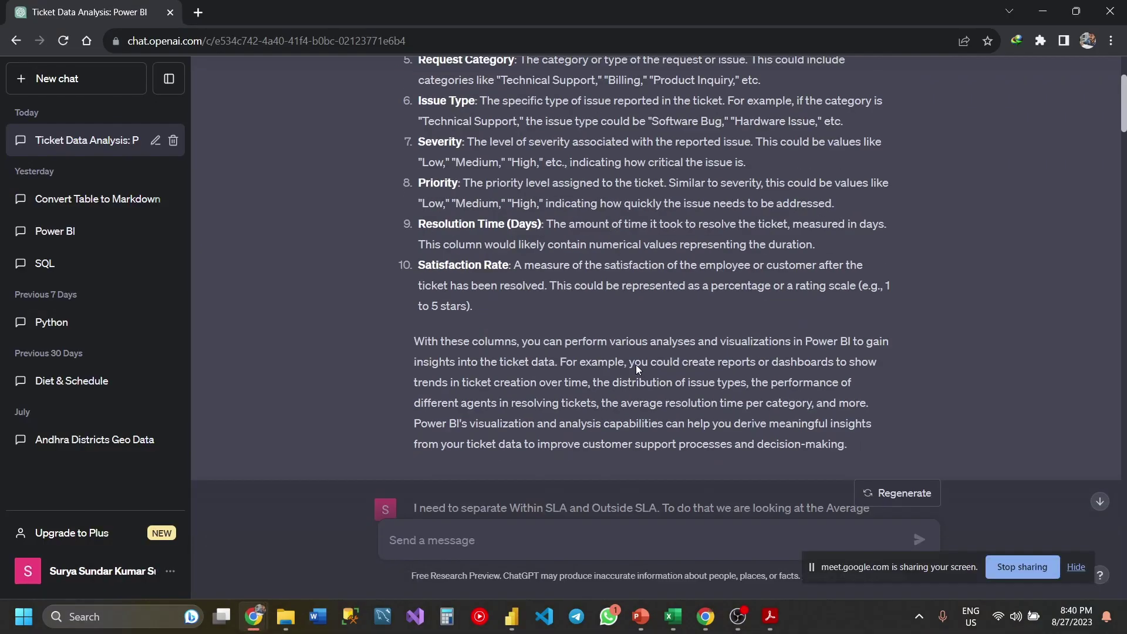
scroll(636, 364, "down", 7)
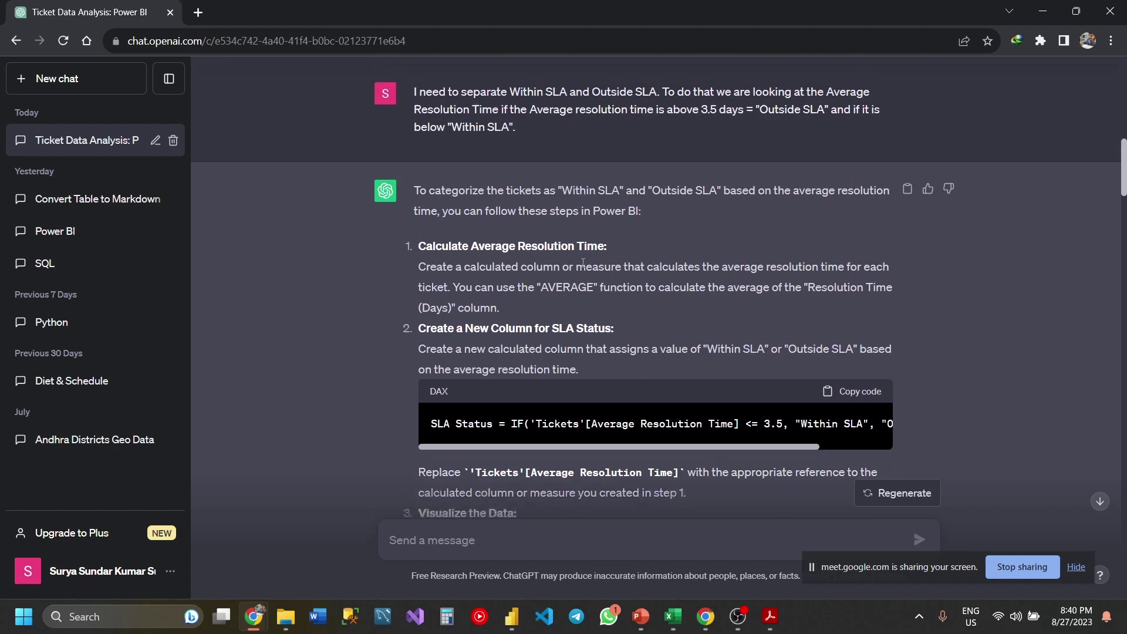
scroll(583, 262, "up", 1)
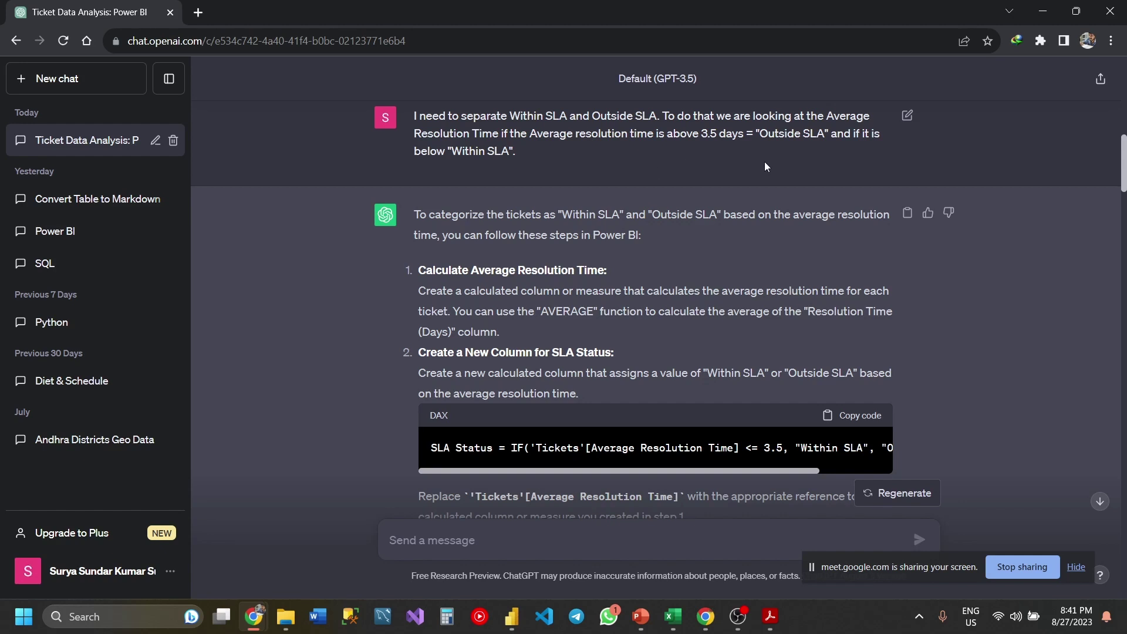
scroll(764, 161, "down", 2)
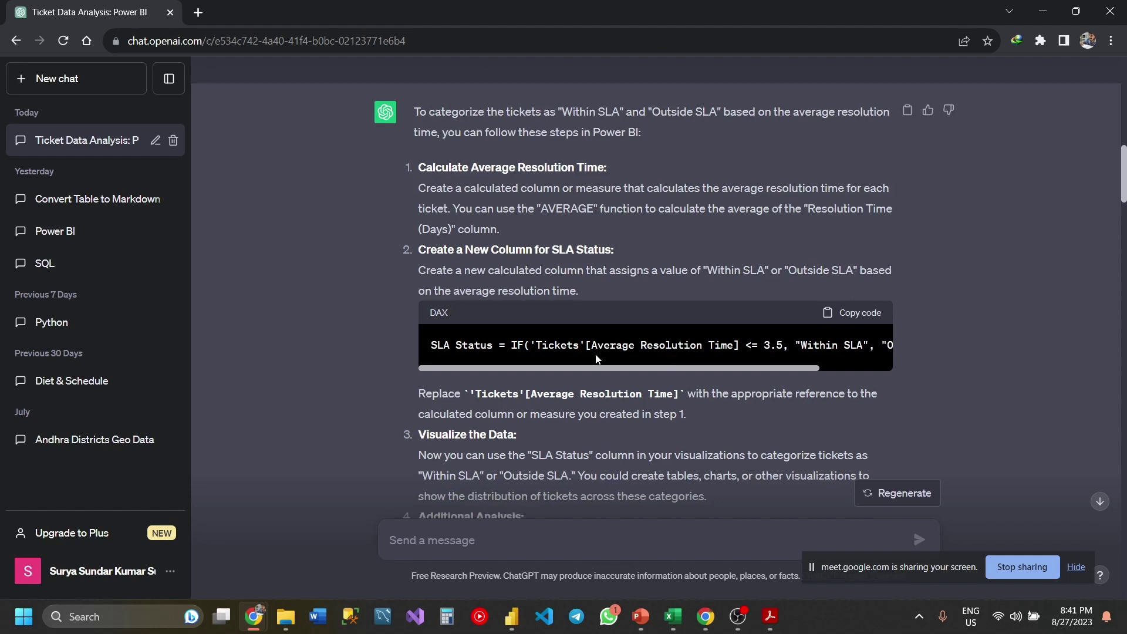
scroll(595, 356, "right", 3)
scroll(528, 359, "left", 3)
scroll(437, 258, "up", 1)
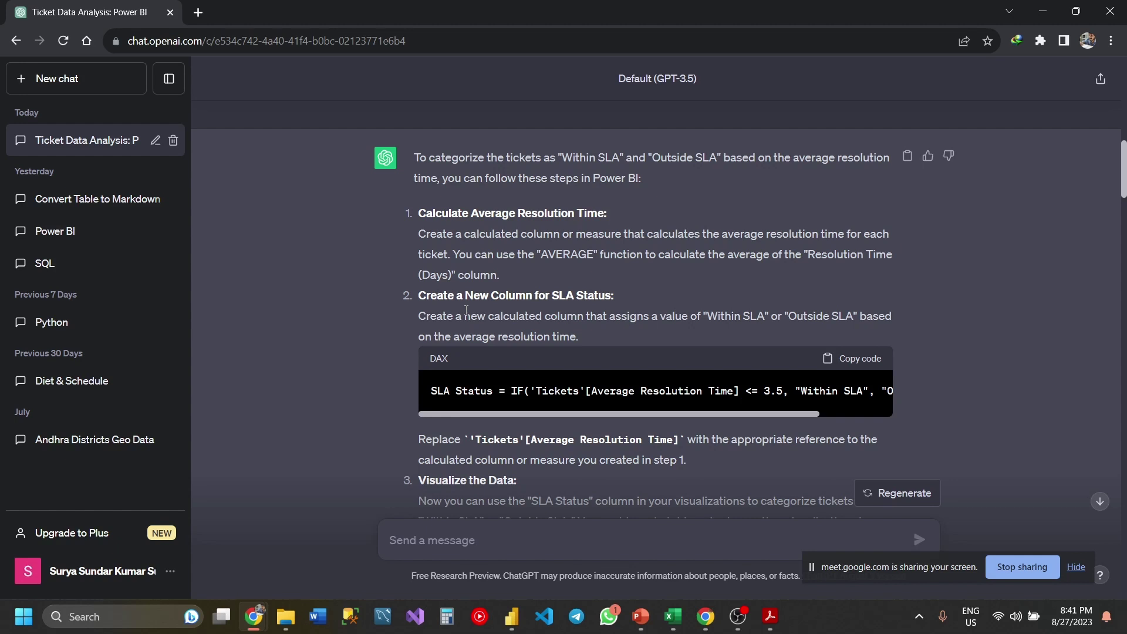
scroll(466, 310, "down", 1)
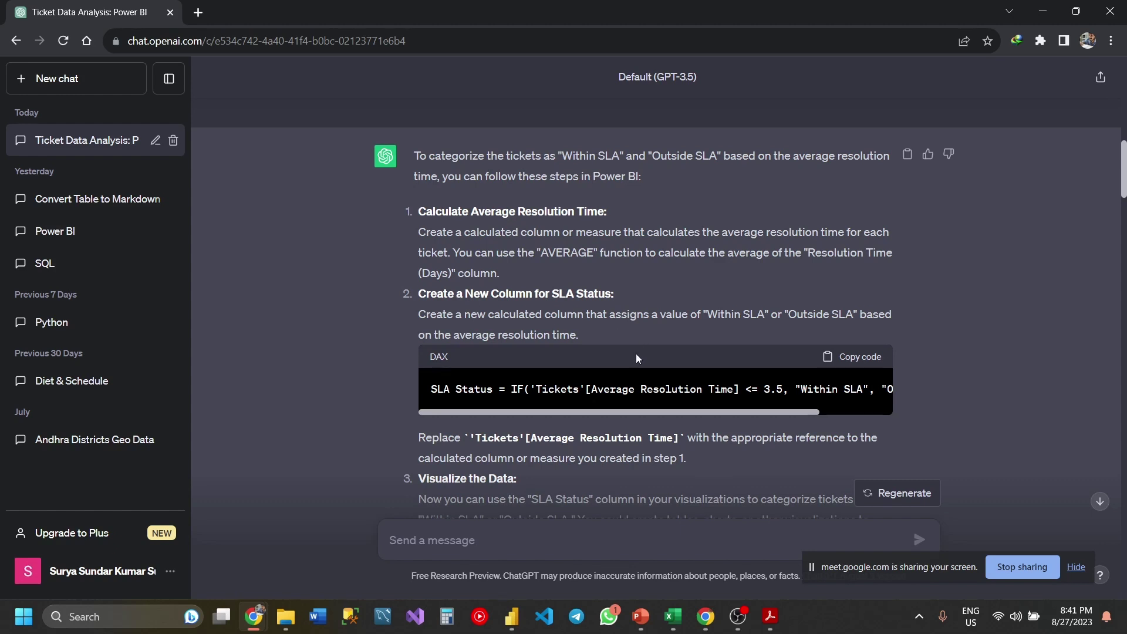
scroll(609, 395, "right", 1)
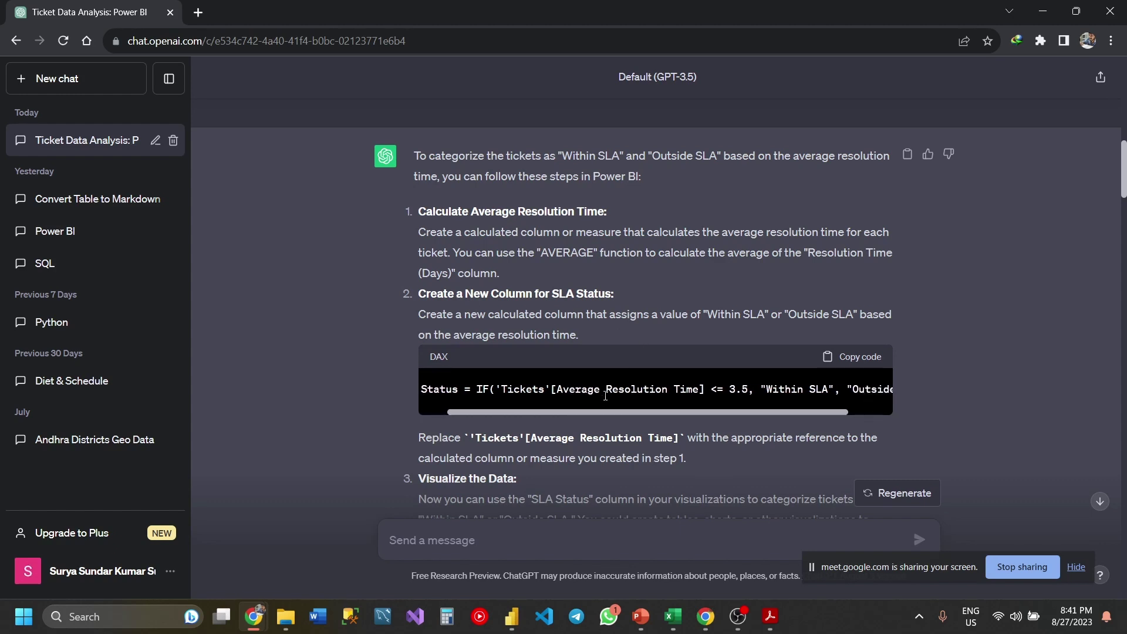
scroll(606, 396, "left", 1)
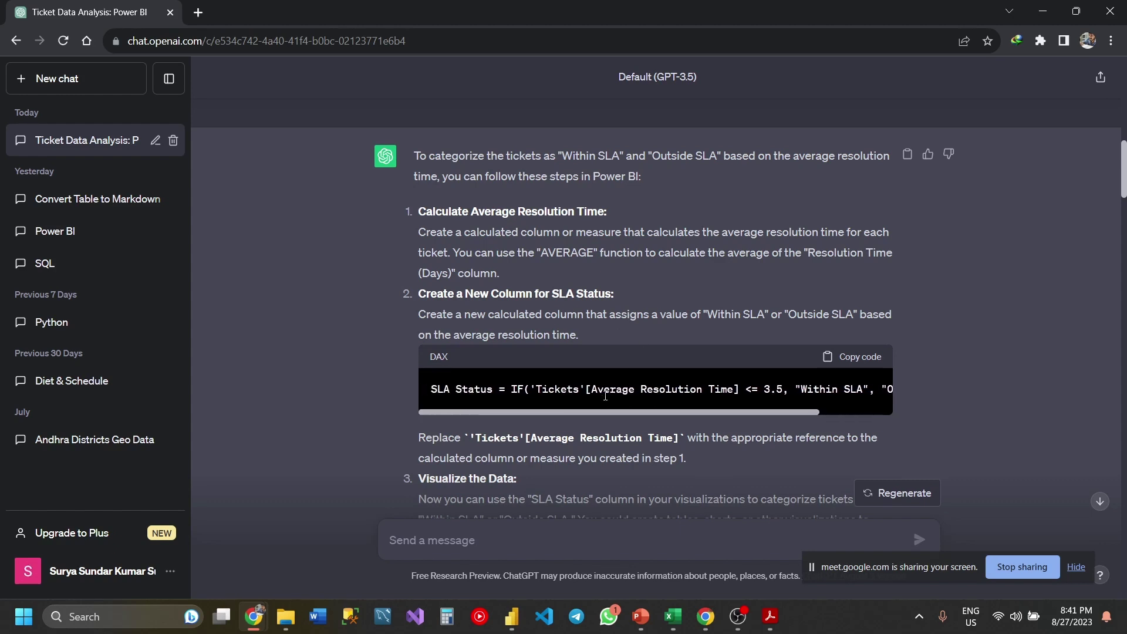
left_click(829, 356)
Step: Switch to Power BI and add a calculated Tickets column: SLA Status = IF('Tickets'[Average Resolution Time] <= 3.5, "Within SLA", "Outside SLA")
mouse_move(640, 616)
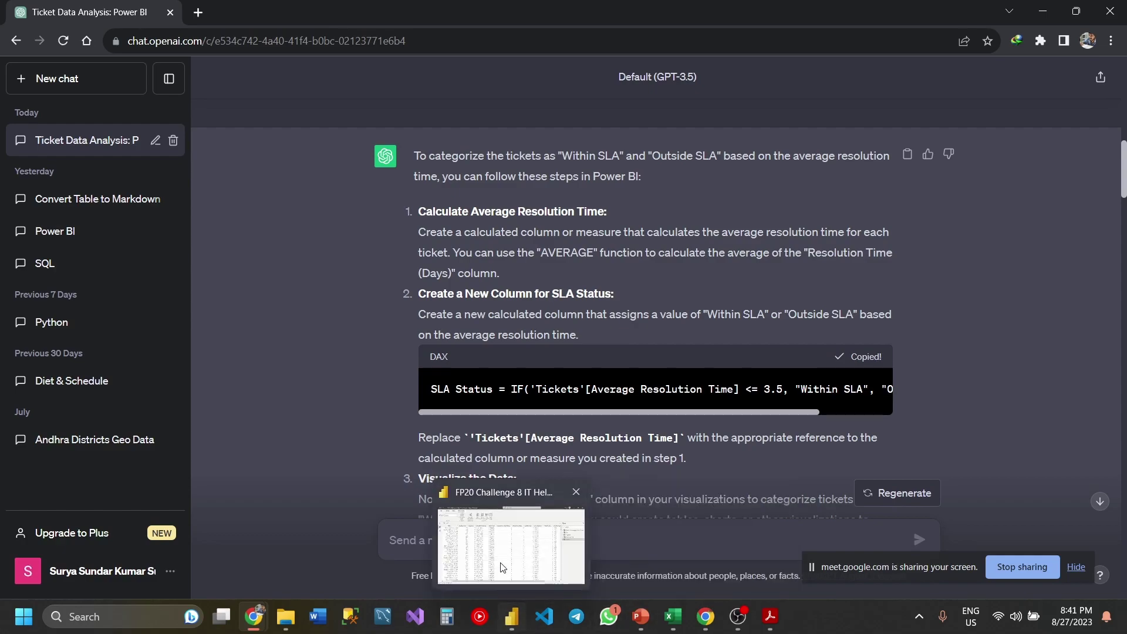
left_click(511, 616)
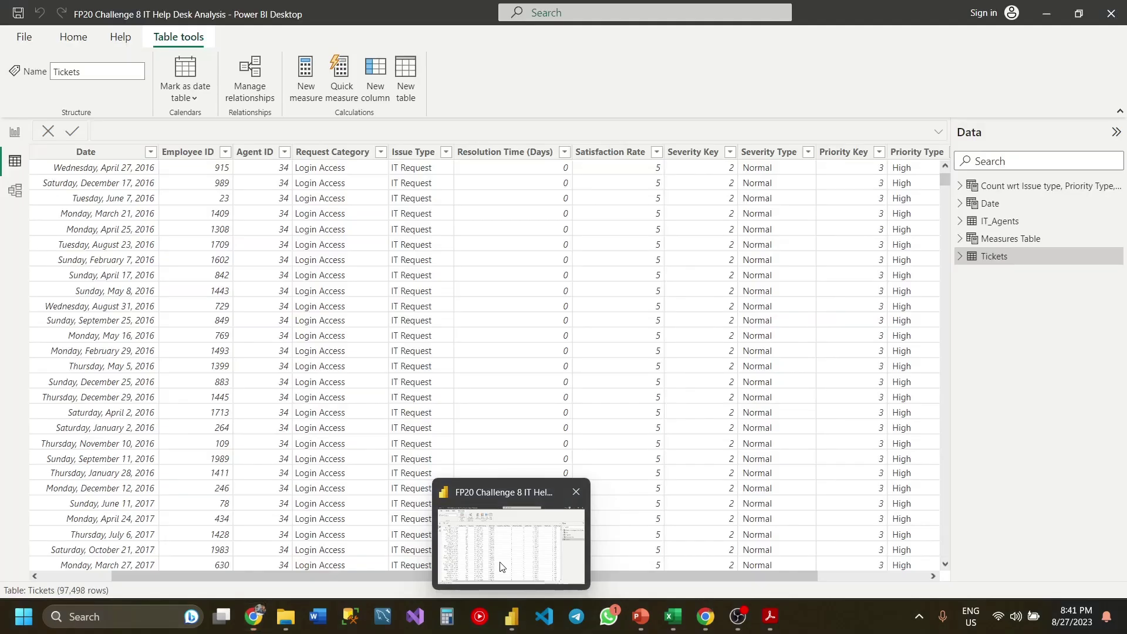
left_click(373, 79)
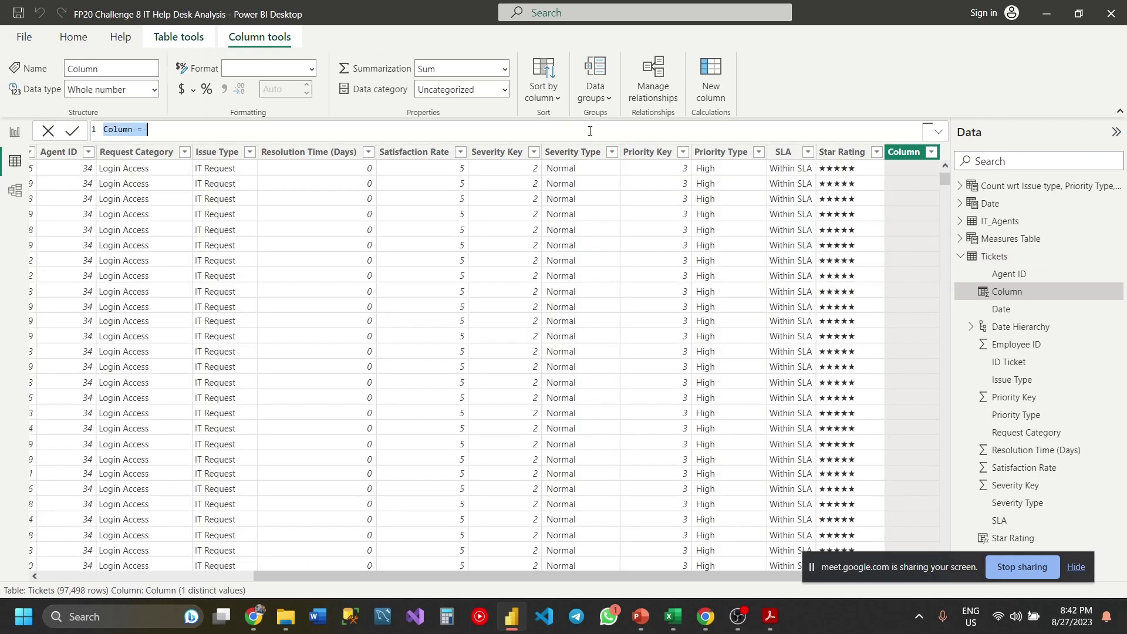
type("SLA Status = IF('Tickets'[Average Resolution Time] <= 3.5, \"Within SLA\", \"Outside SLA\")")
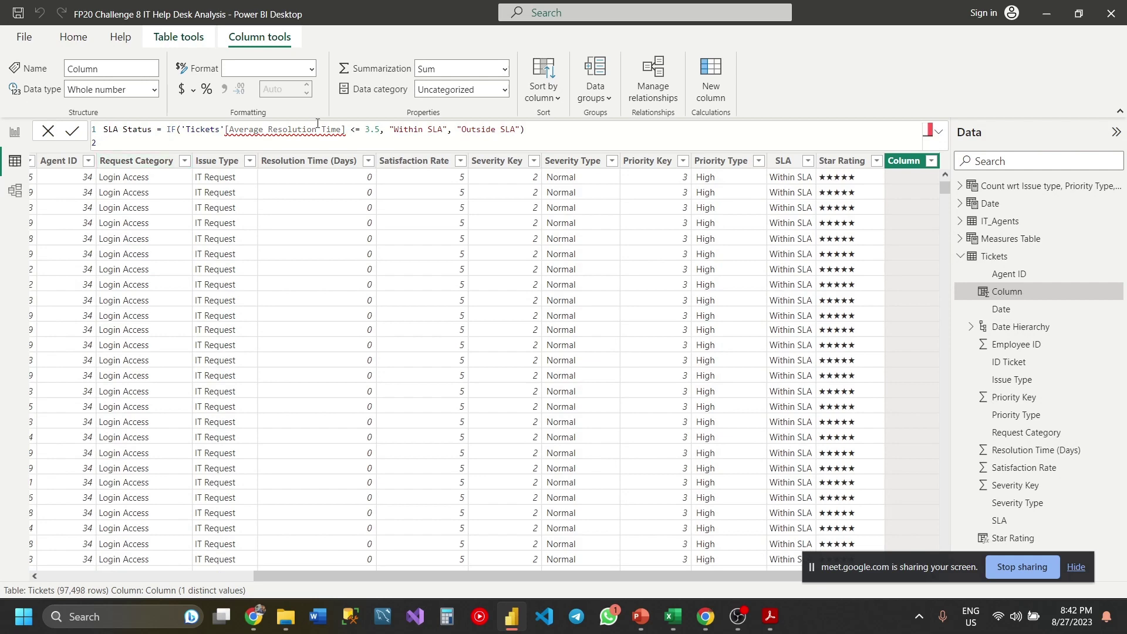
Step: Replace the Average Resolution Time reference in the SLA Status formula with 'Tickets'[Resolution Time (Days)] and commit the column
scroll(314, 226, "left", 3)
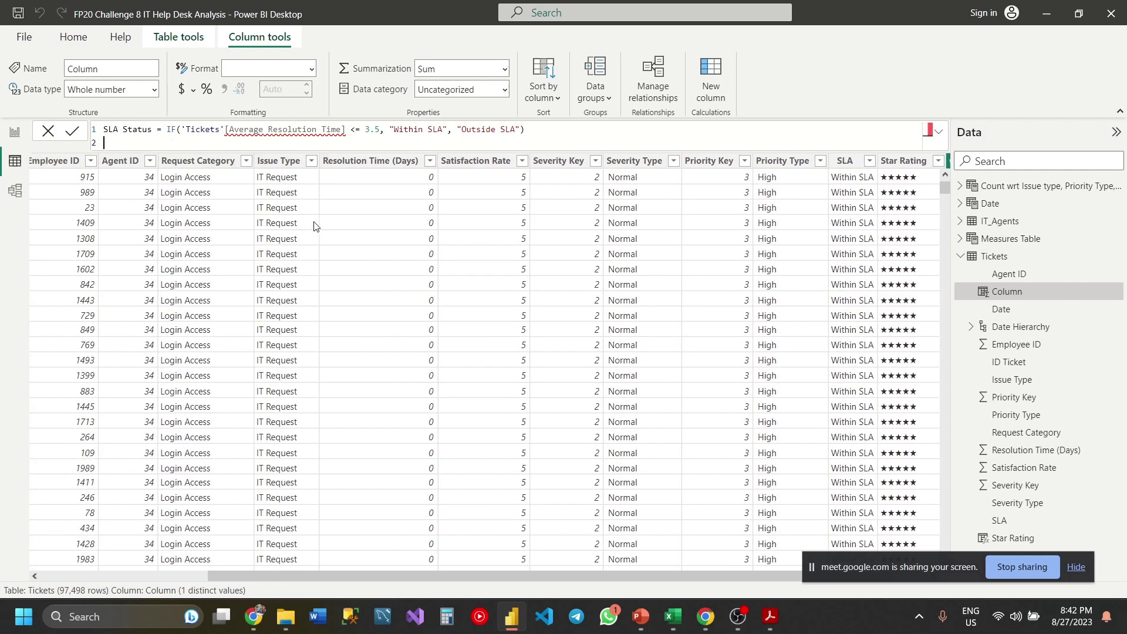
scroll(314, 226, "left", 2)
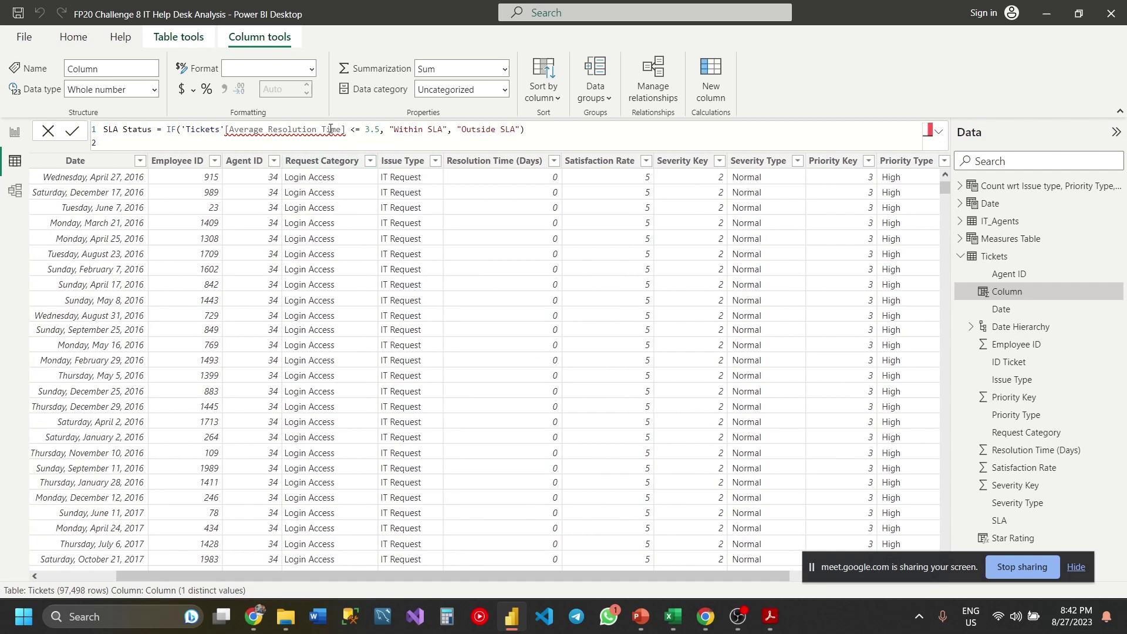
left_click(330, 129)
left_click(346, 129)
scroll(339, 242, "left", 2)
scroll(339, 243, "right", 5)
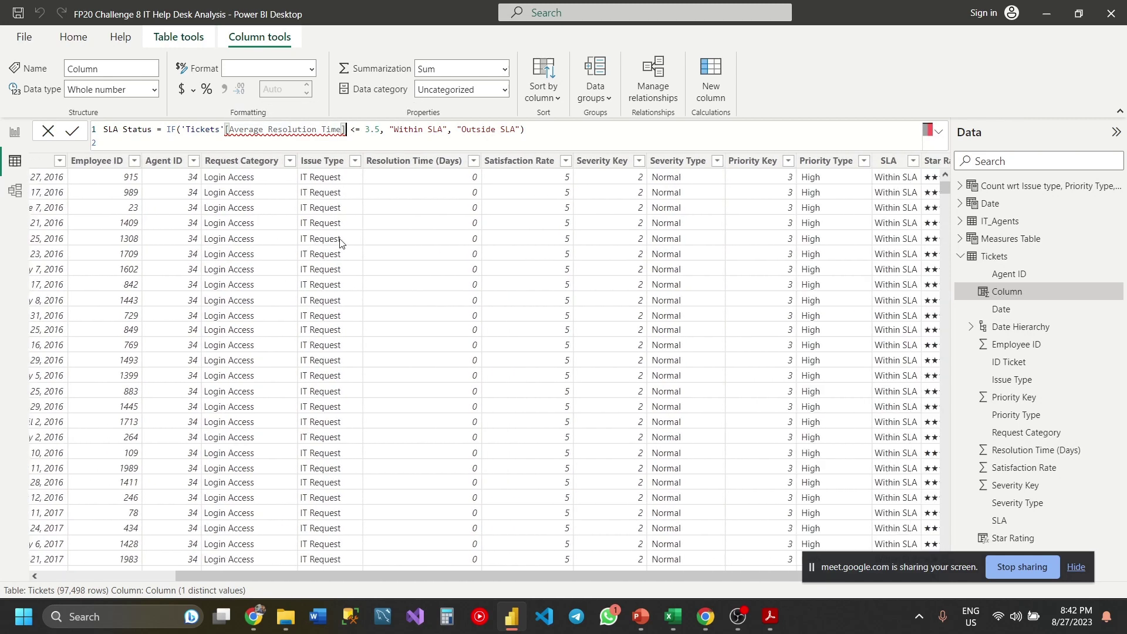
scroll(339, 242, "left", 3)
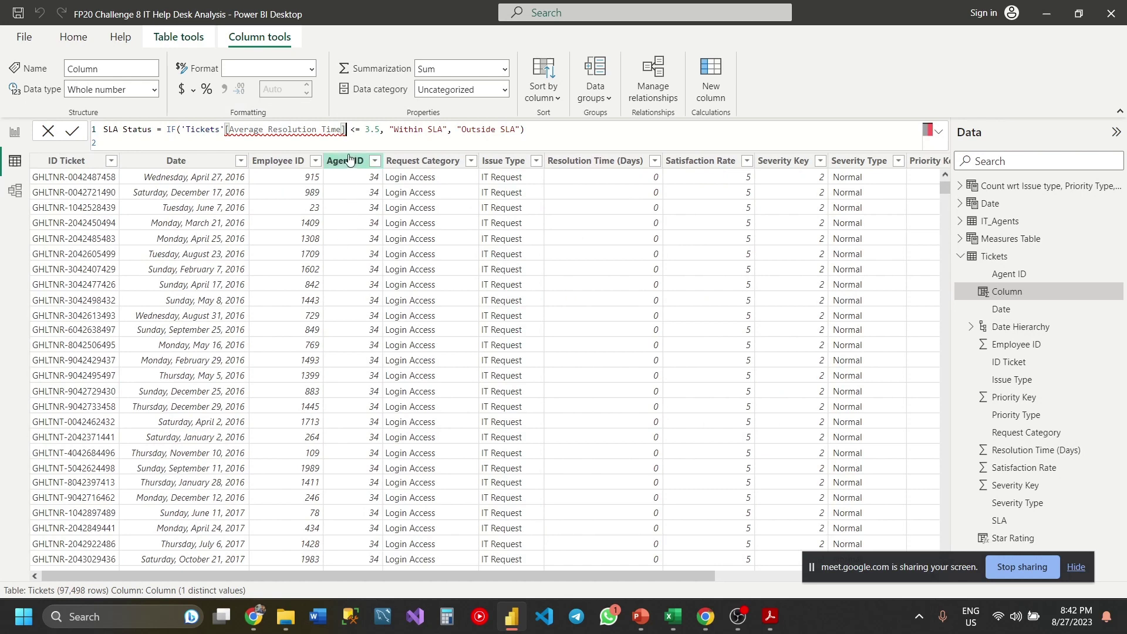
key("BackSpace")
key("BackSpace")
key("BackSpace")
key("BackSpace")
key("BackSpace")
key("BackSpace")
key("BackSpace")
key("BackSpace")
key("BackSpace")
key("BackSpace")
key("BackSpace")
key("BackSpace")
key("BackSpace")
key("BackSpace")
key("BackSpace")
key("BackSpace")
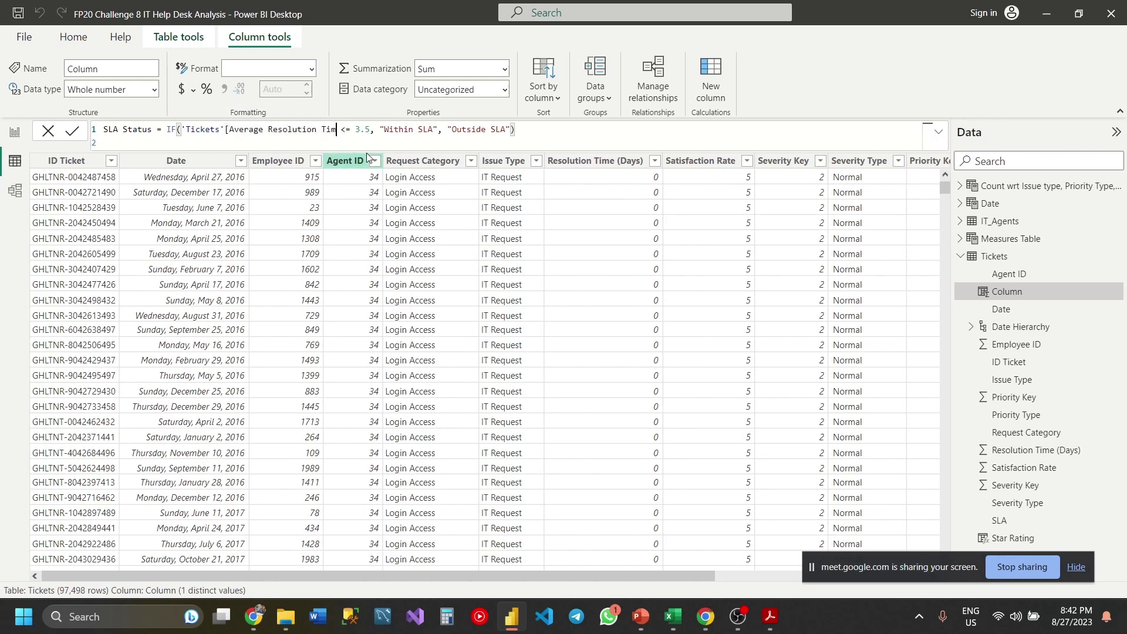
key("BackSpace")
key("BackSpace")
key("BackSpace")
key("BackSpace")
key("BackSpace")
key("BackSpace")
key("BackSpace")
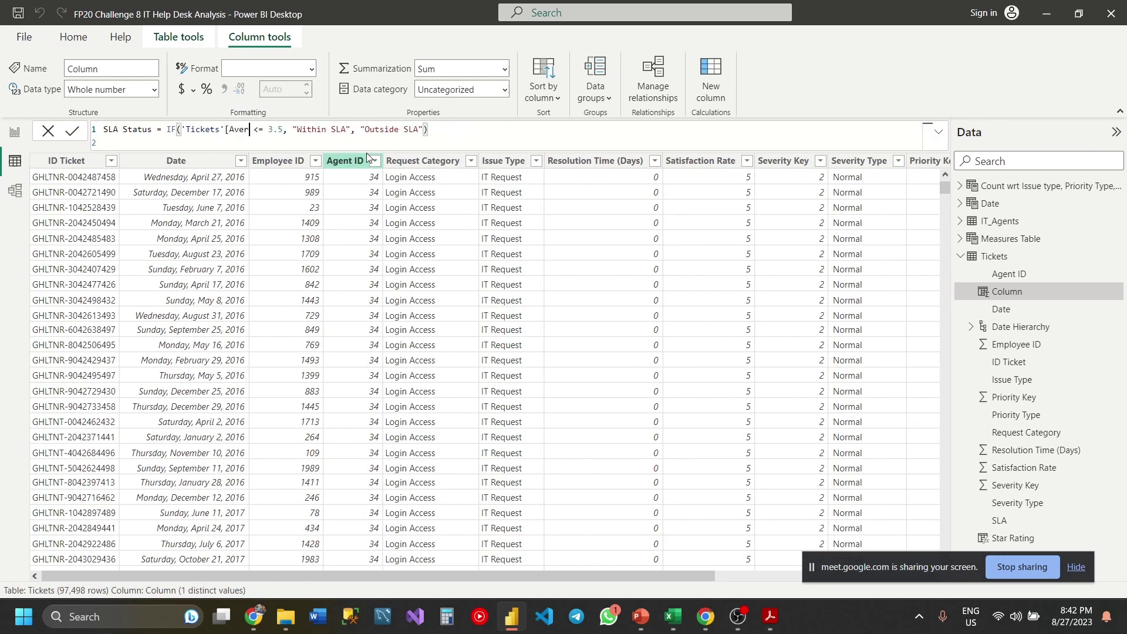
key("BackSpace")
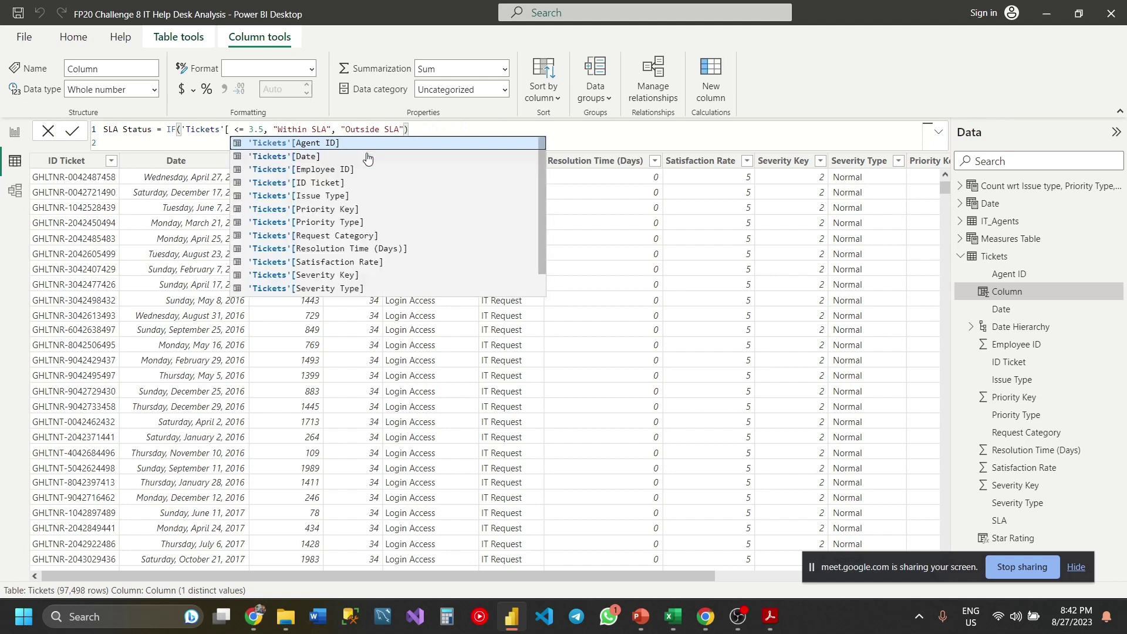
type("reso")
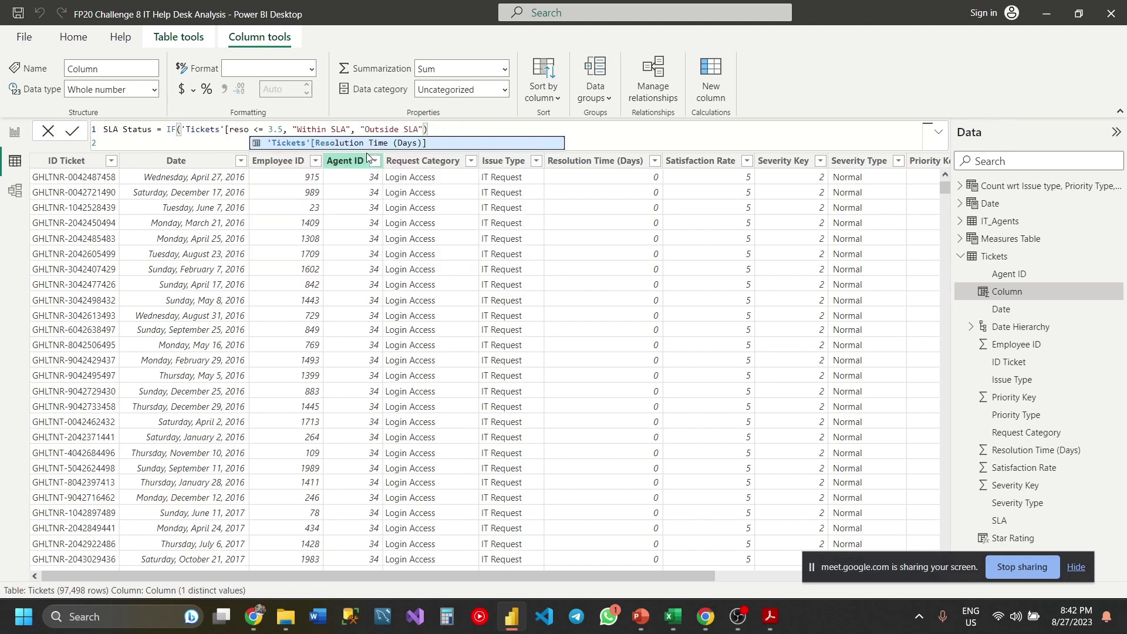
key("Tab")
key("Return")
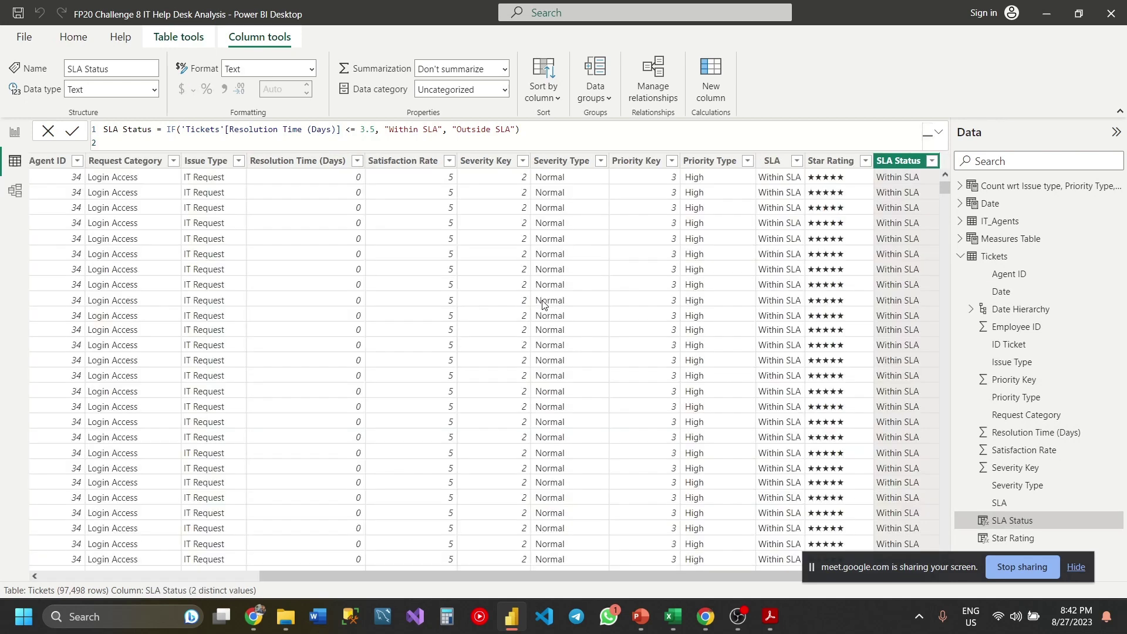
Step: Compare the existing SLA column with the SLA Status column in the Tickets table
left_click(772, 166)
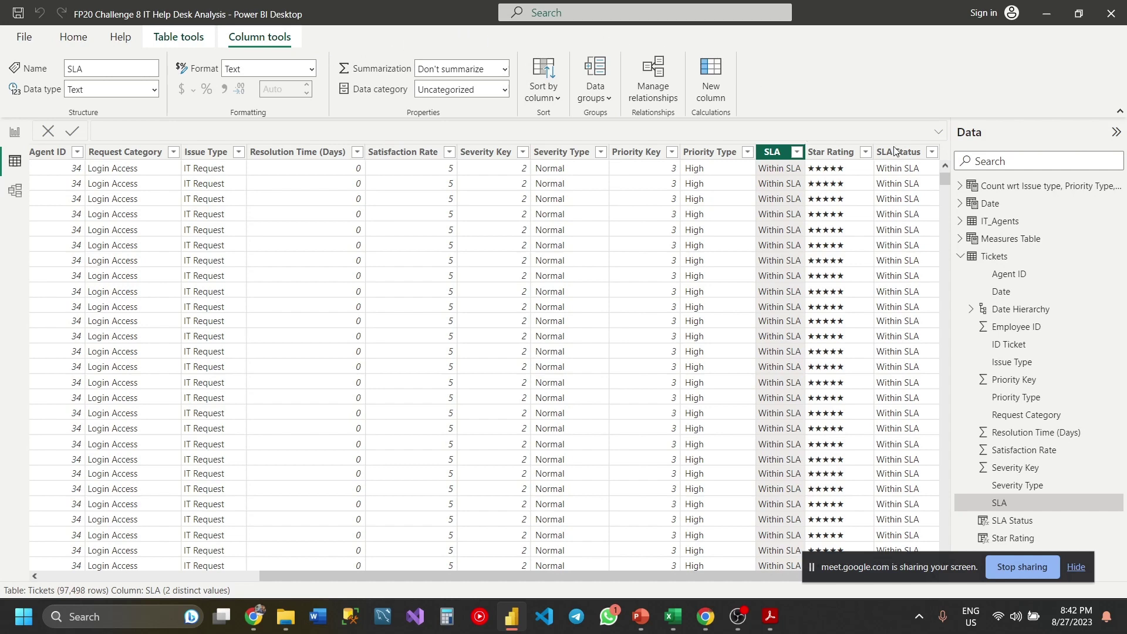
left_click(908, 157)
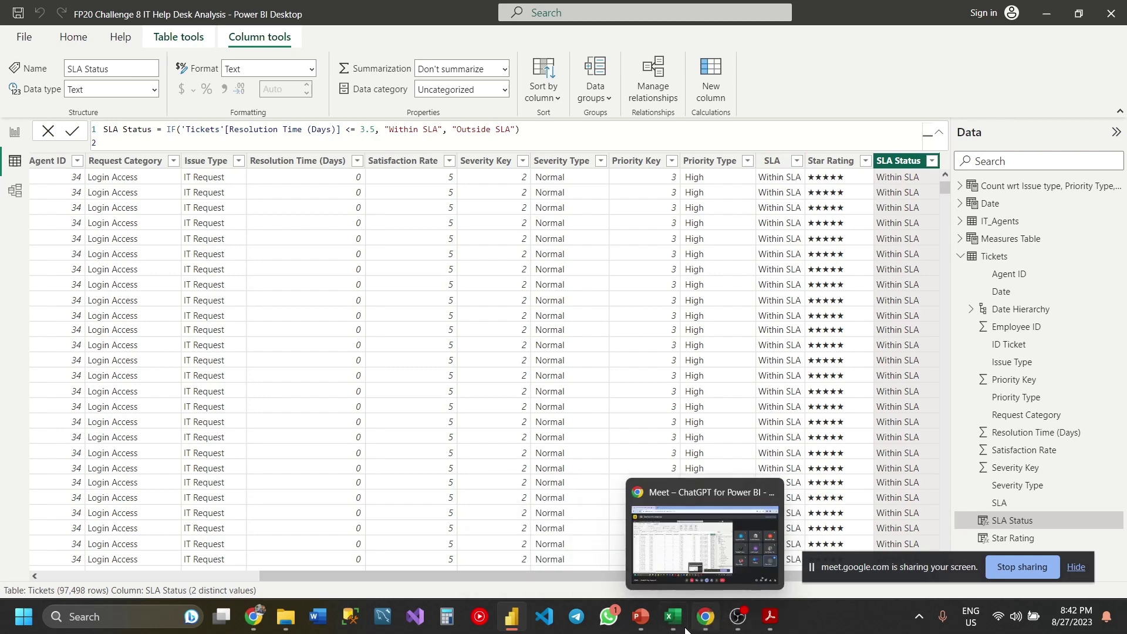
Step: Switch to the PowerPoint presentation and read the "Build your first chart" slide with its monthly SLA example query
left_click(694, 555)
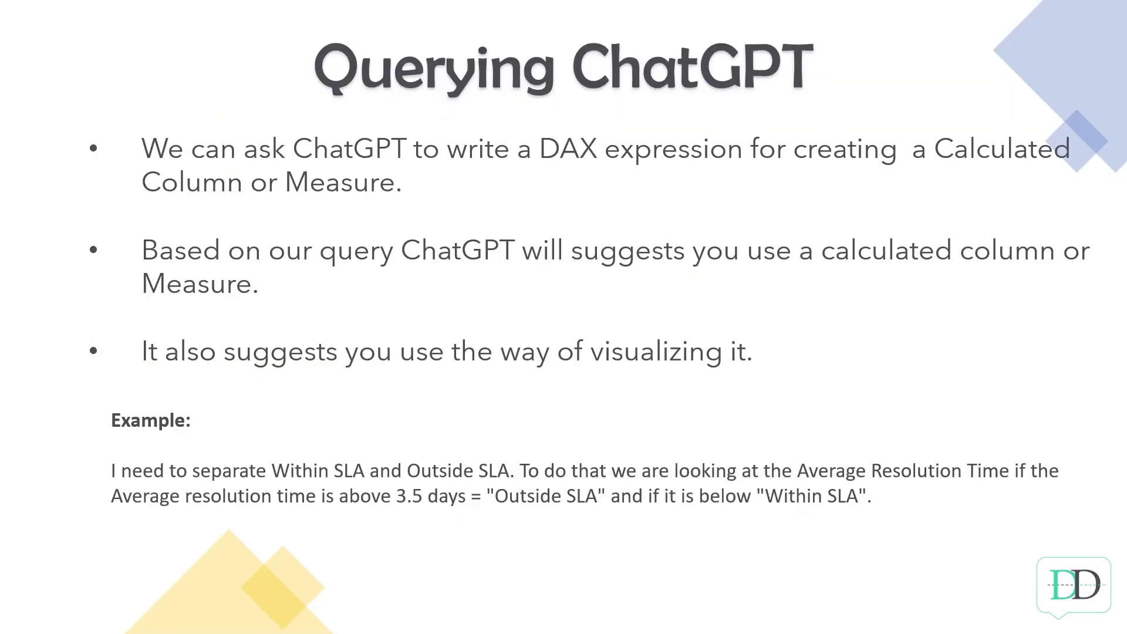
key("Right")
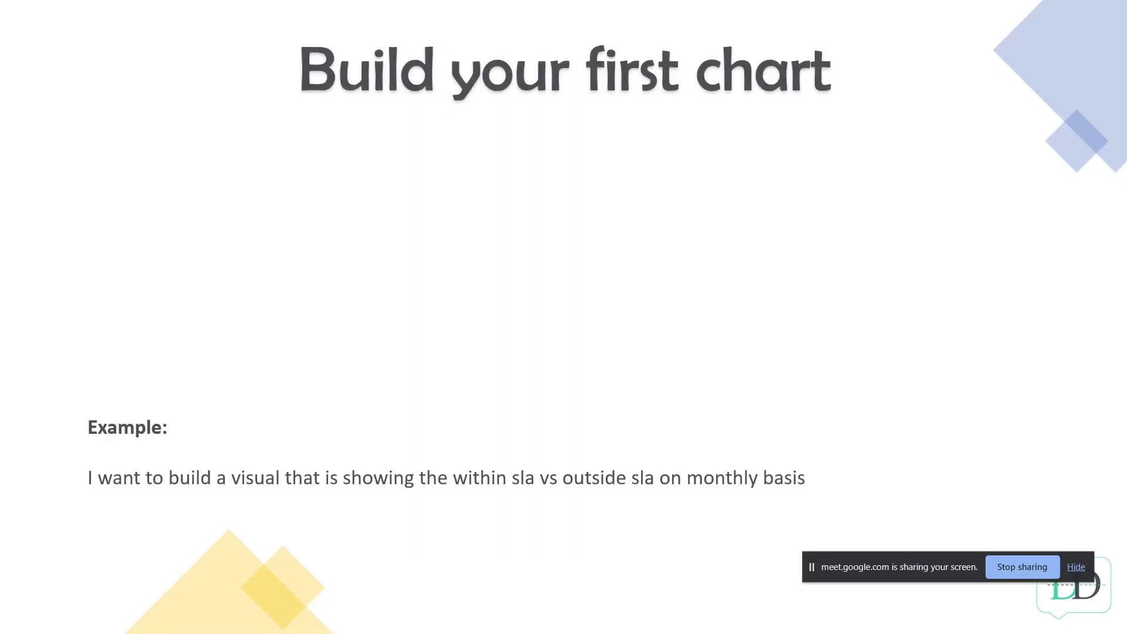
key("Right")
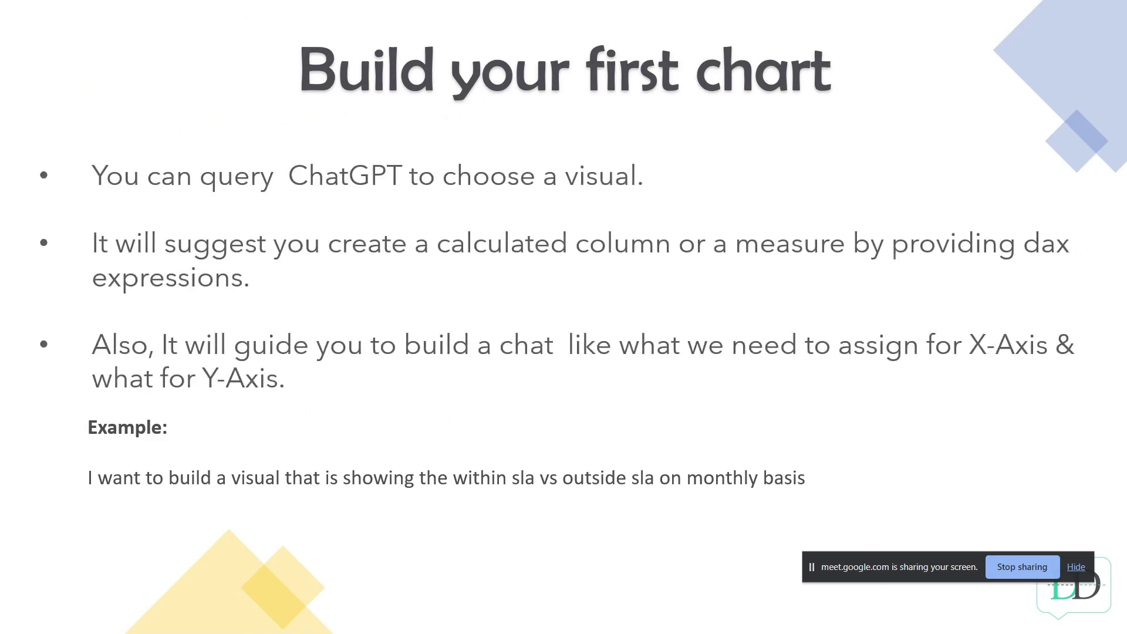
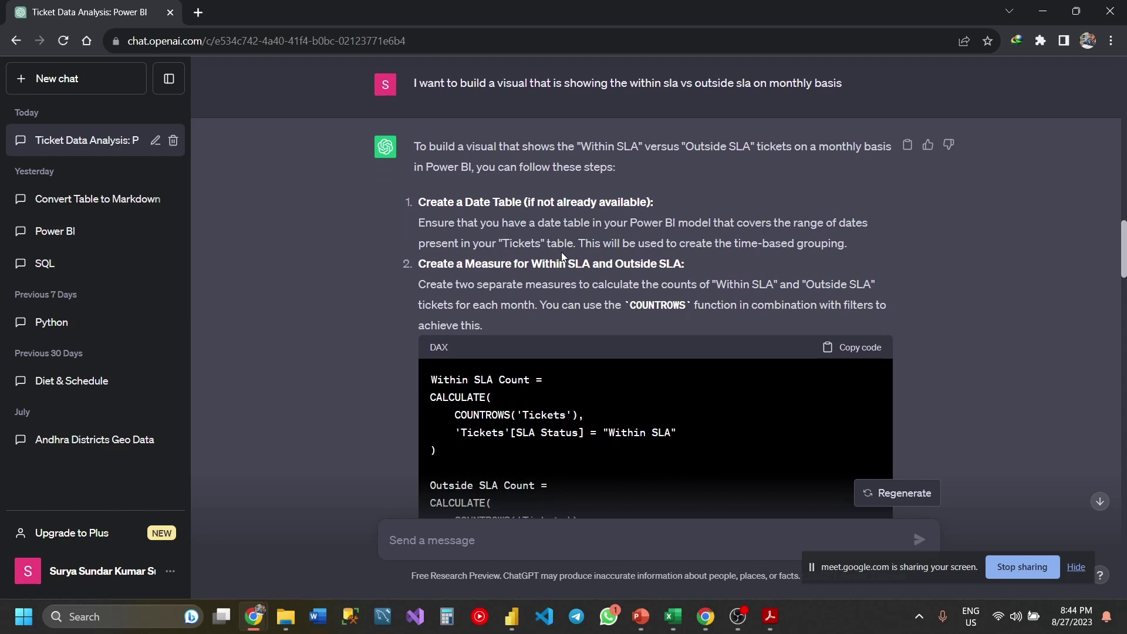
Step: In the ChatGPT answer on the monthly SLA visual, review the measure instructions and copy the Within and Outside SLA Count DAX code
scroll(486, 205, "down", 1)
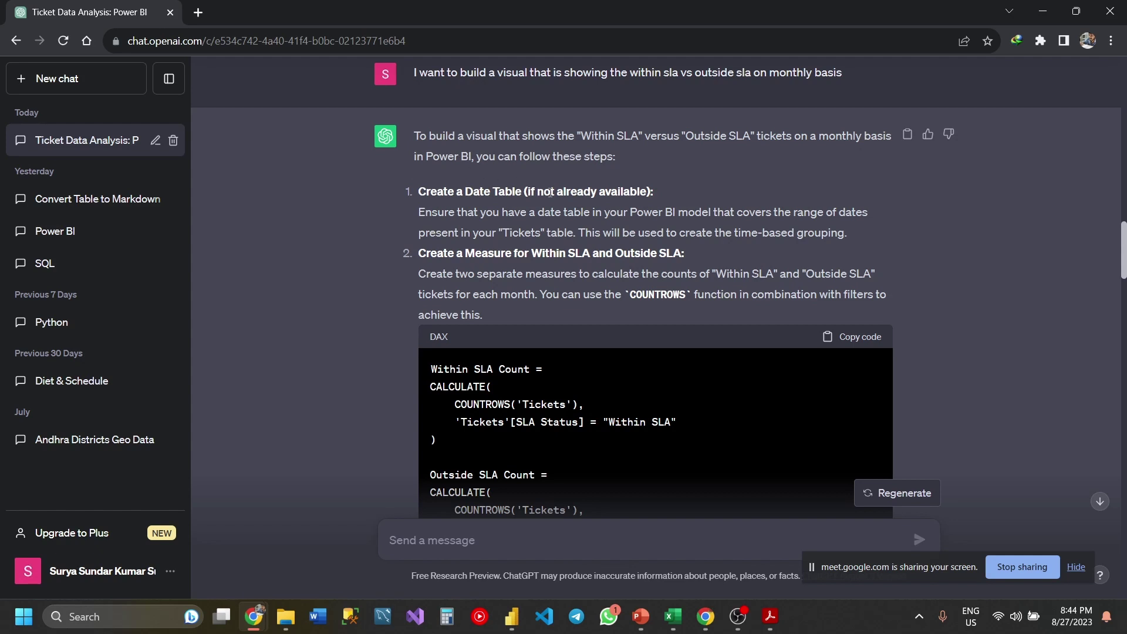
scroll(558, 223, "down", 2)
scroll(558, 223, "down", 1)
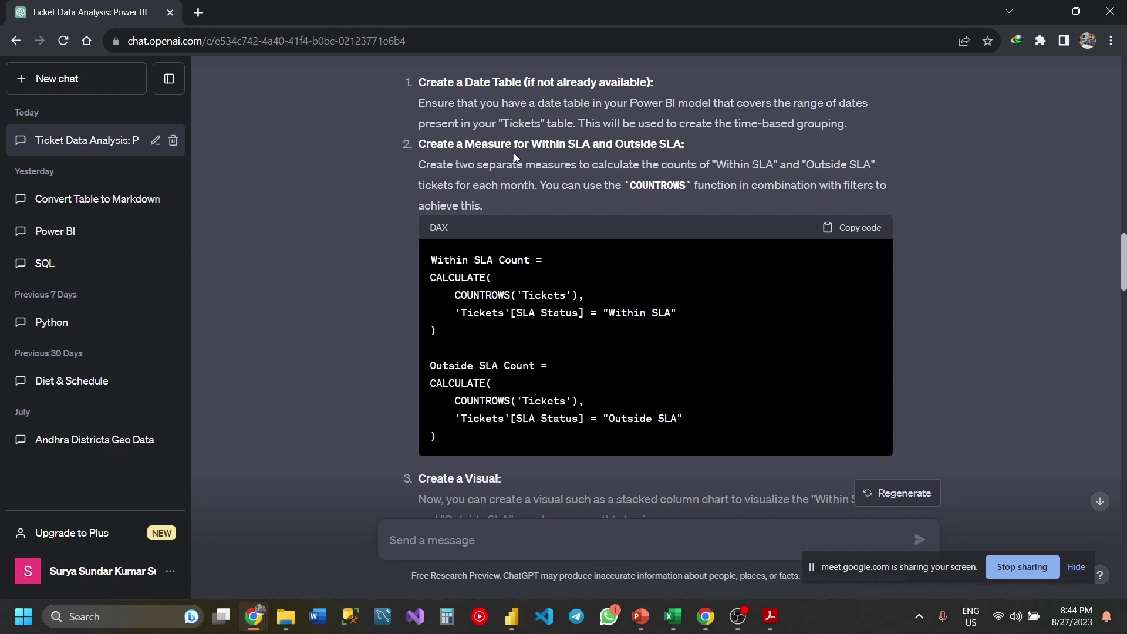
left_click(845, 231)
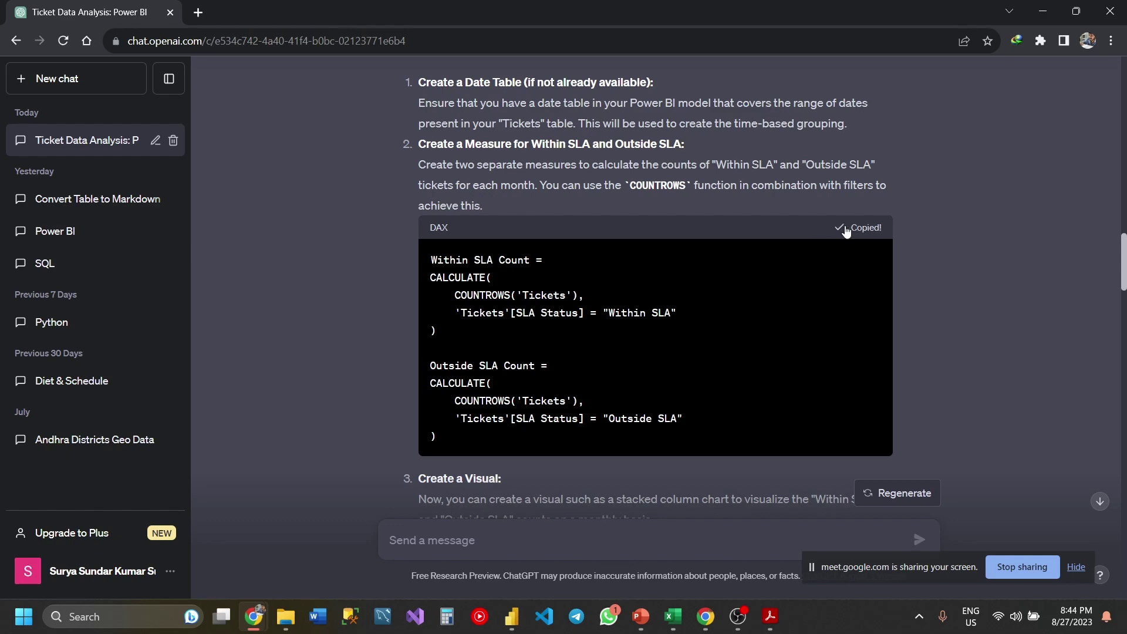
Step: Switch to Power BI's report page and view the DAX formula of the Within SLA Count measure in the Measures Table
left_click(512, 616)
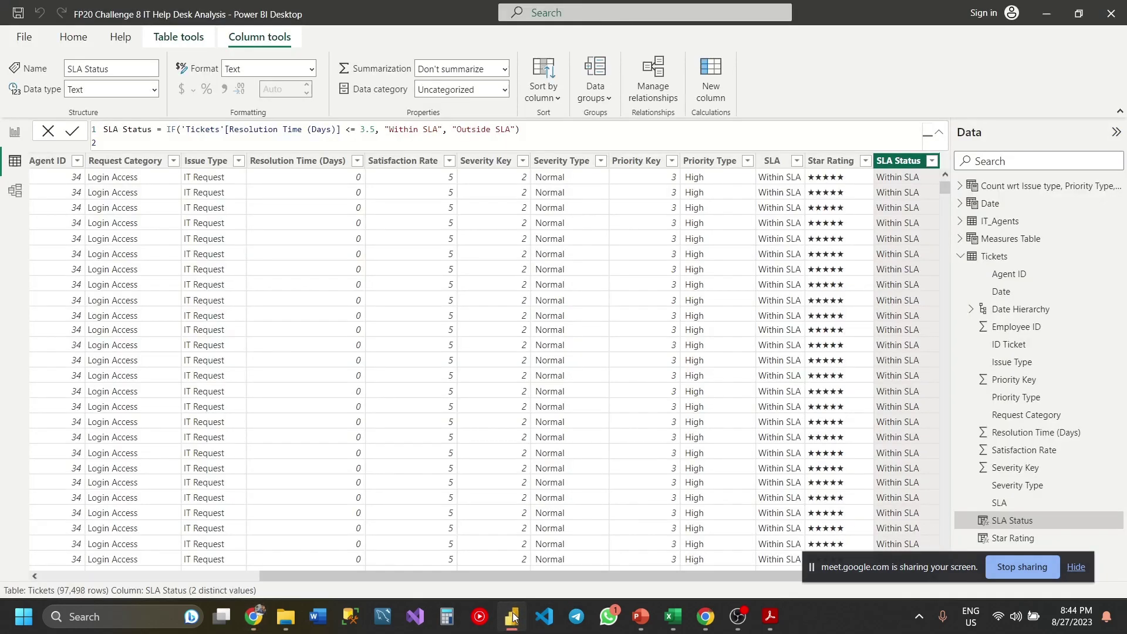
left_click(15, 131)
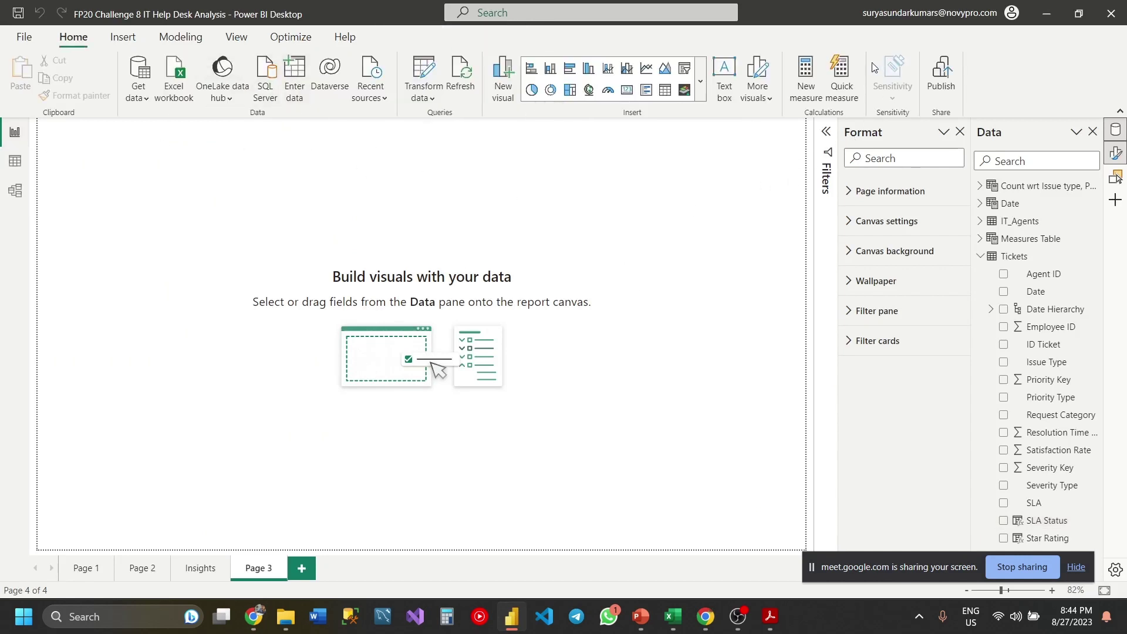
left_click(980, 256)
left_click(980, 241)
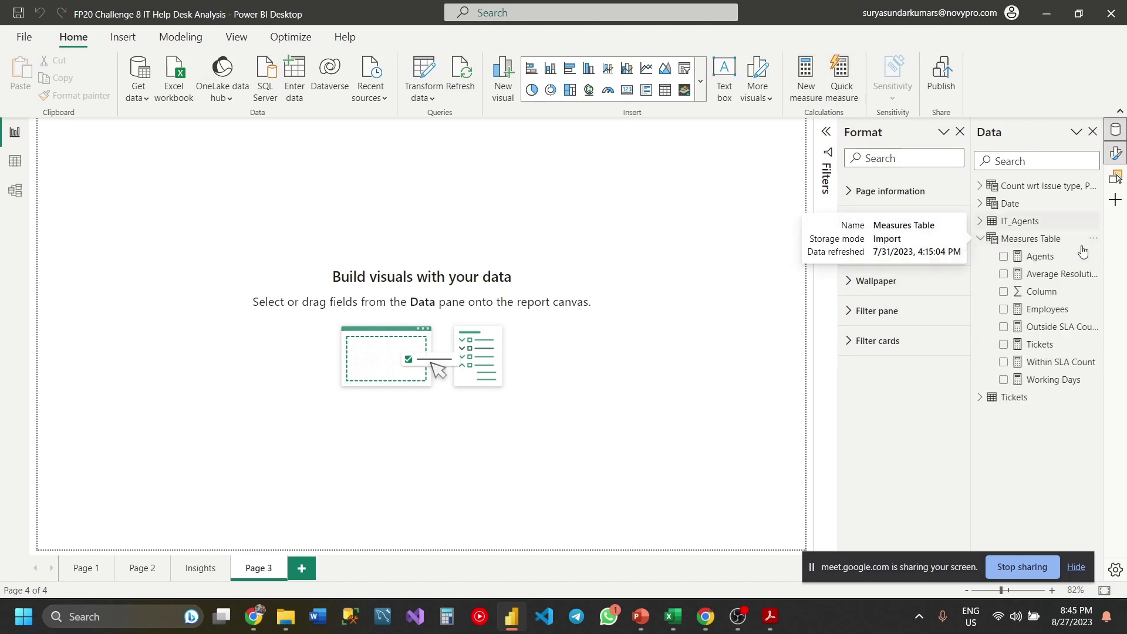
left_click(1056, 361)
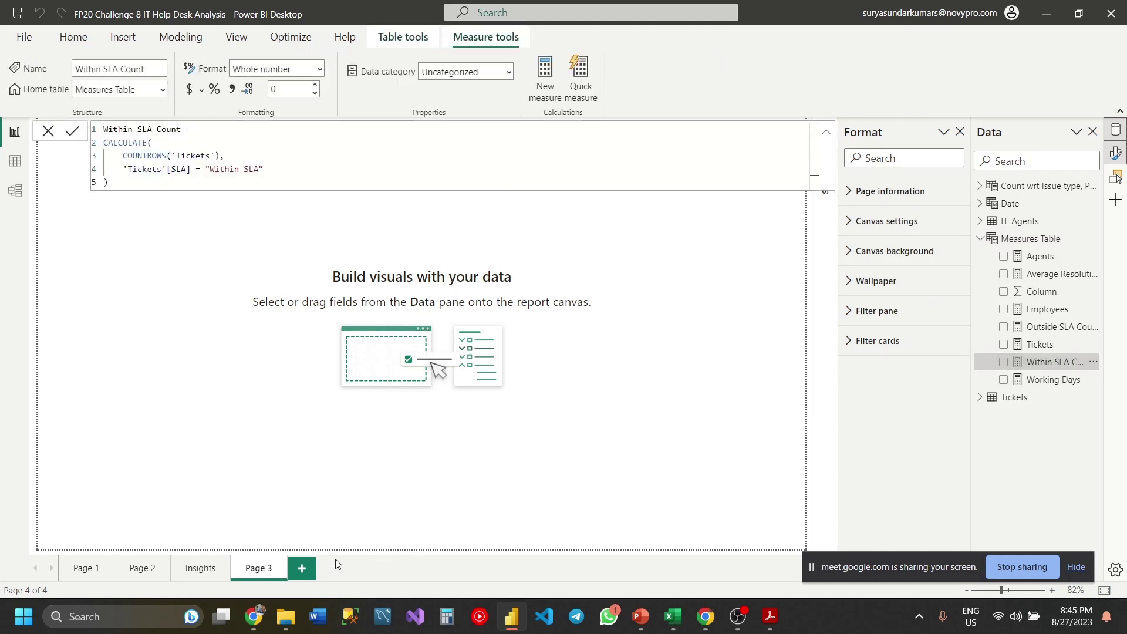
Step: Check the SLA Status column in the Tickets data, and return to the report page with the Measures Table collapsed
mouse_move(254, 616)
mouse_move(237, 540)
left_click(15, 160)
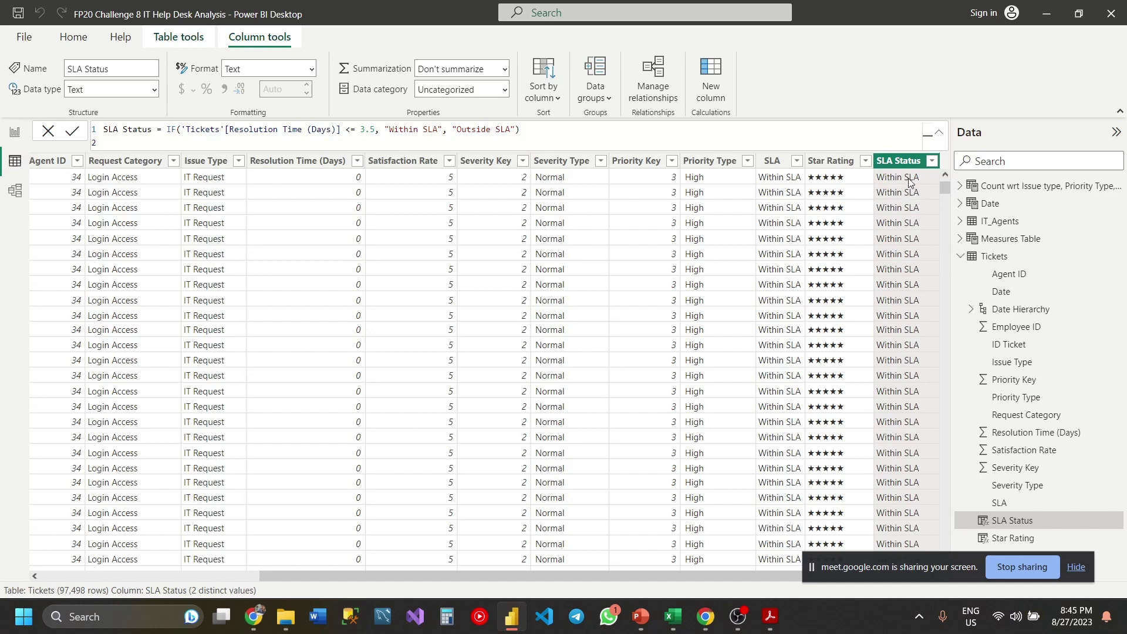
left_click(12, 132)
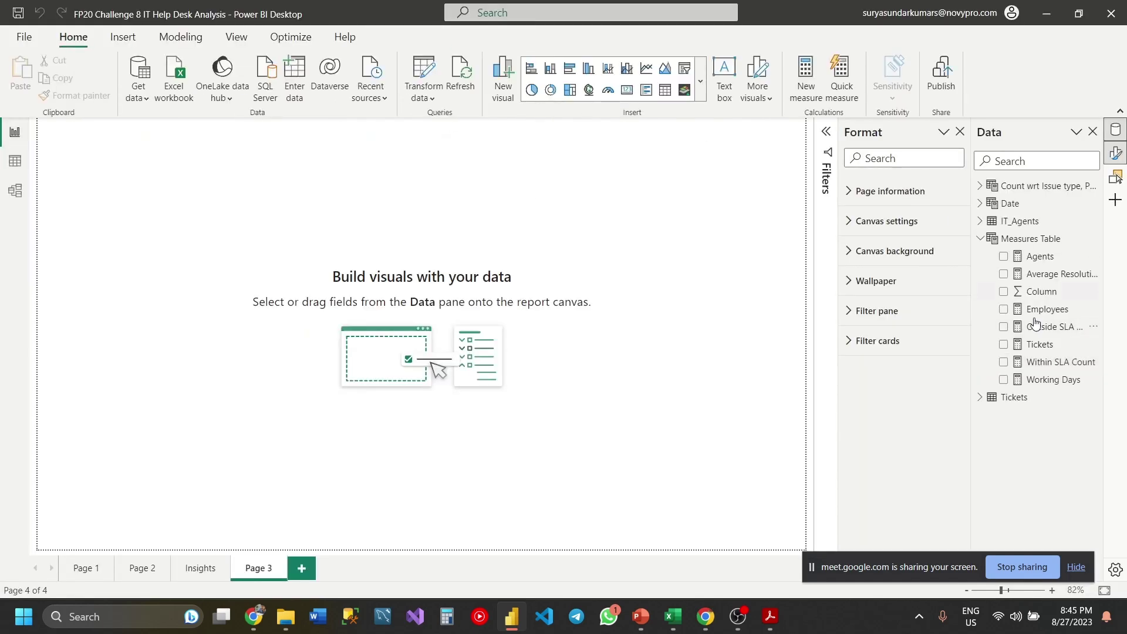
left_click(982, 237)
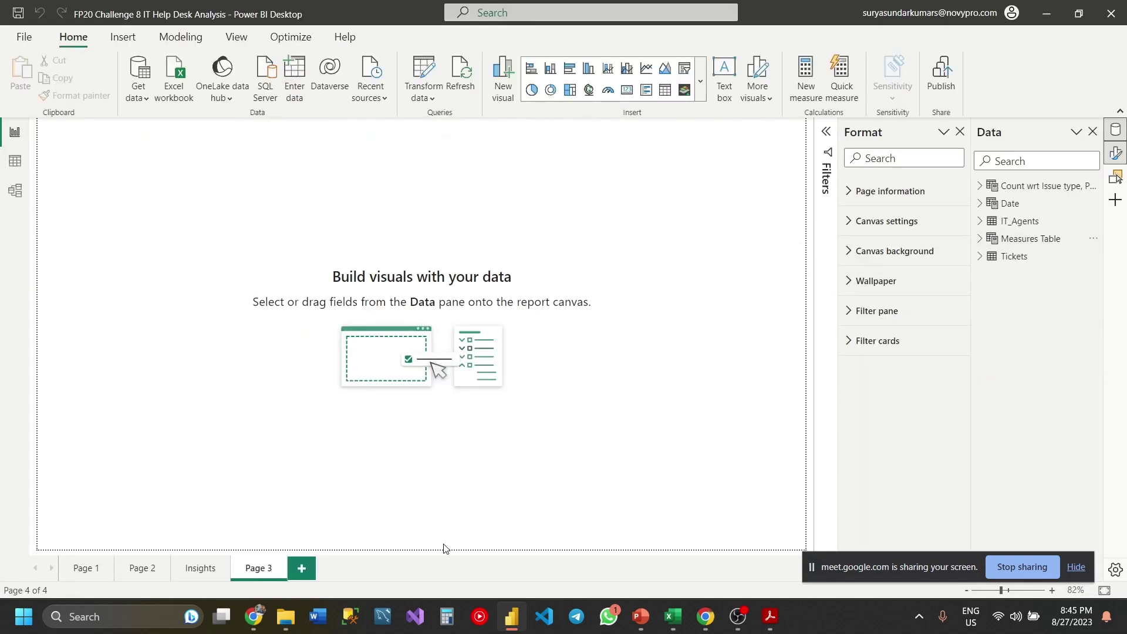
Step: Switch to ChatGPT in Chrome and read its instructions for creating, date-grouping and customizing the monthly SLA visual
left_click(190, 536)
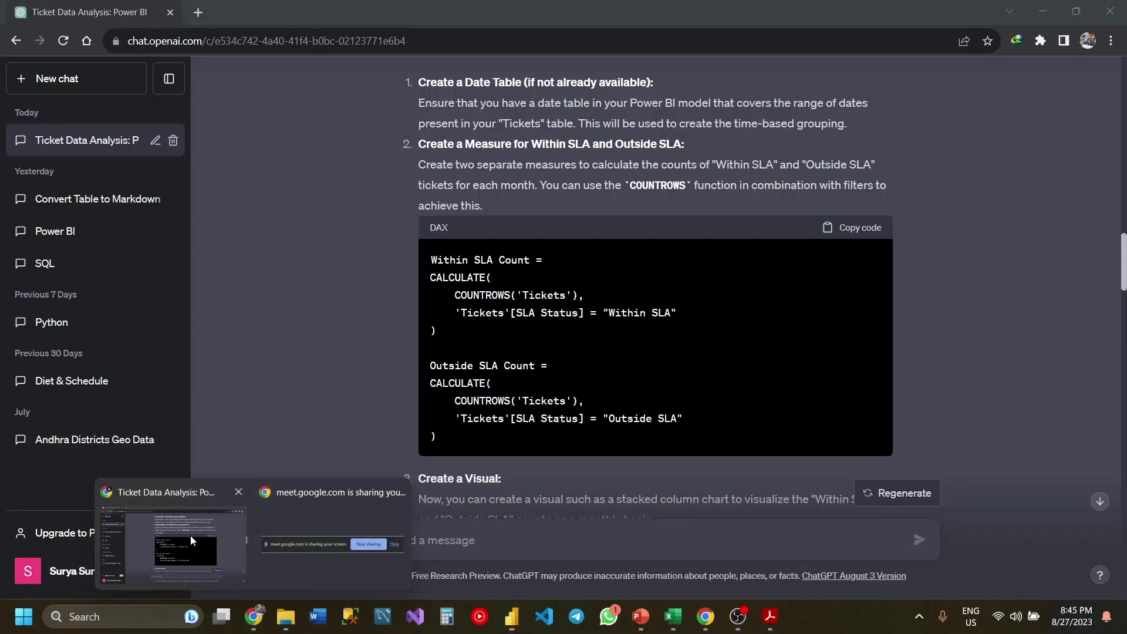
scroll(498, 383, "down", 4)
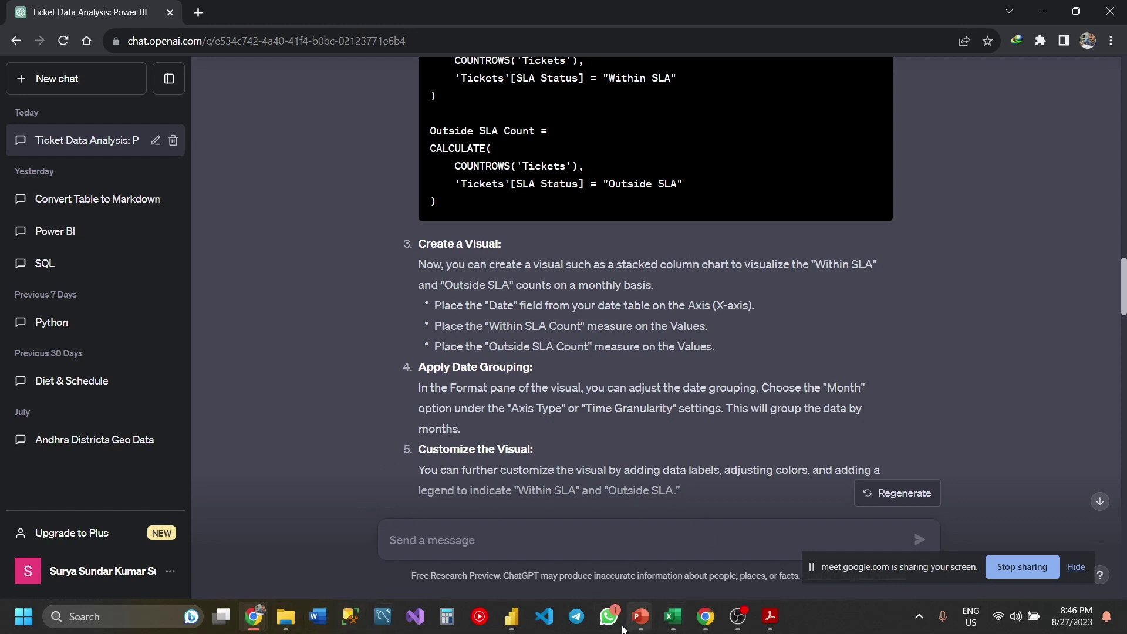
Step: Switch to Power BI, insert a stacked column chart on Page 3 and move it near the middle of the canvas
mouse_move(511, 615)
left_click(511, 562)
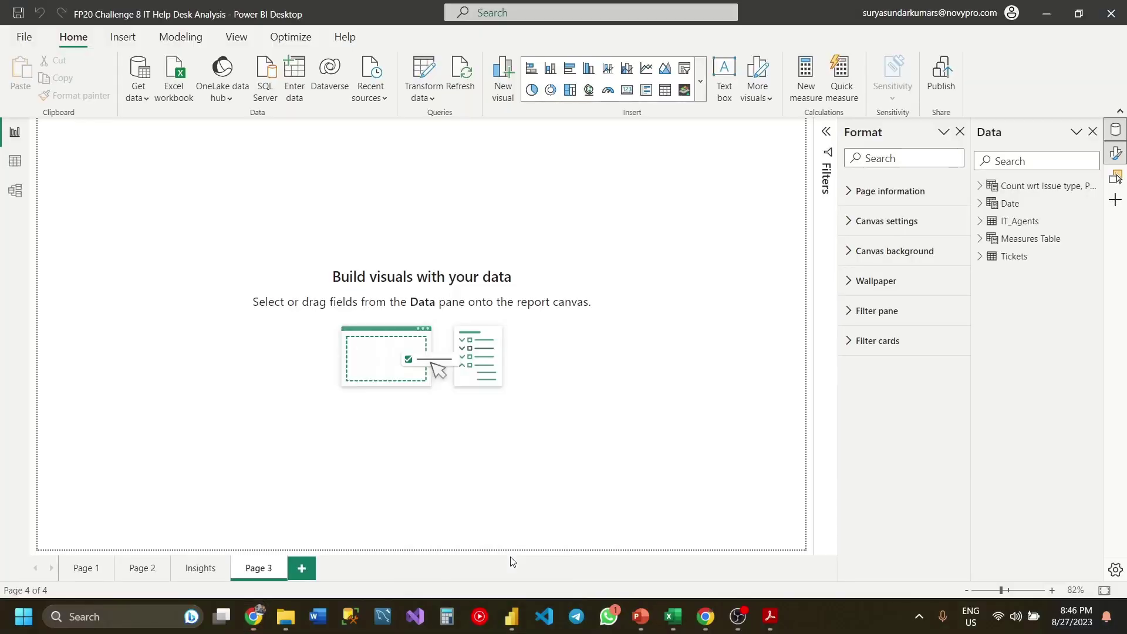
left_click(550, 69)
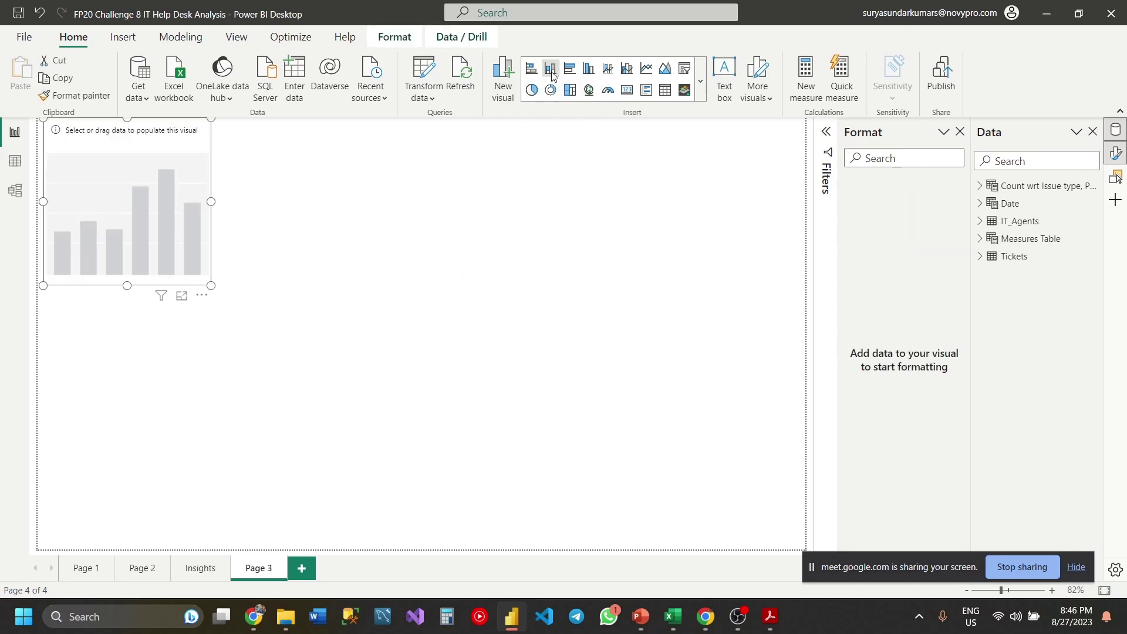
left_click_drag(200, 230, 508, 270)
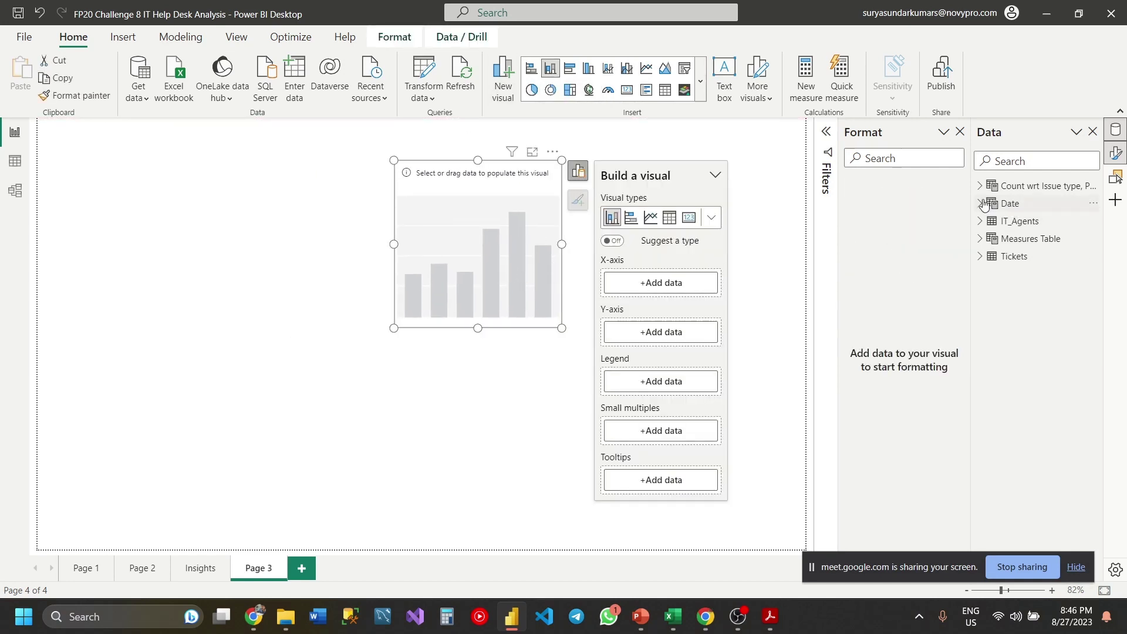
Step: Assign the Date Hierarchy from the Tickets table to the column chart's X-axis
left_click(673, 296)
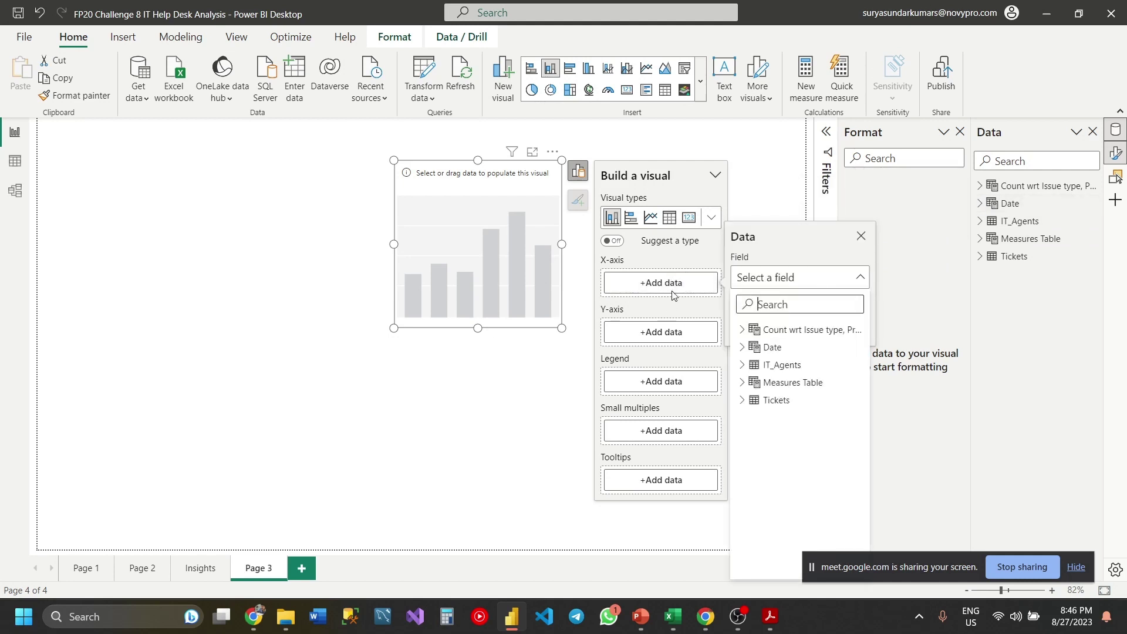
left_click(741, 347)
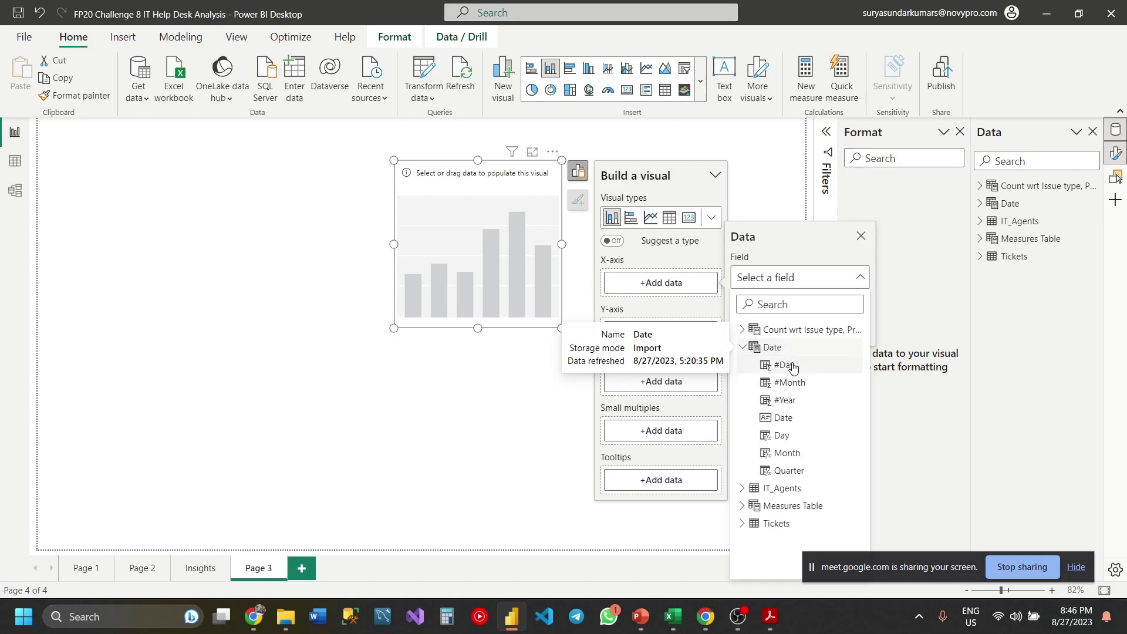
left_click(742, 348)
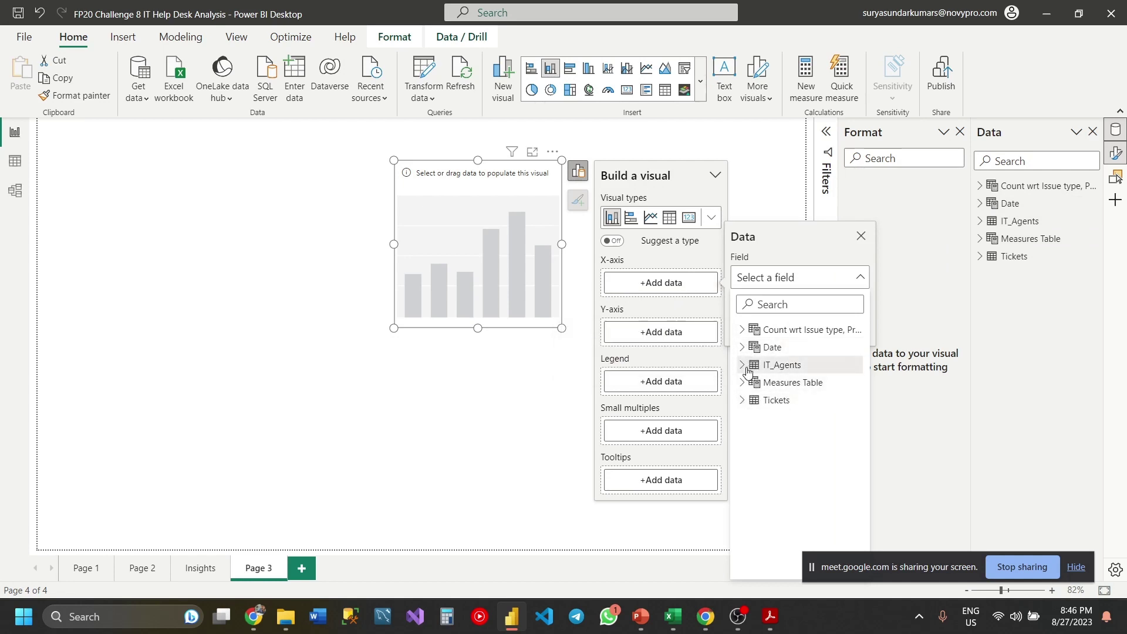
left_click(742, 400)
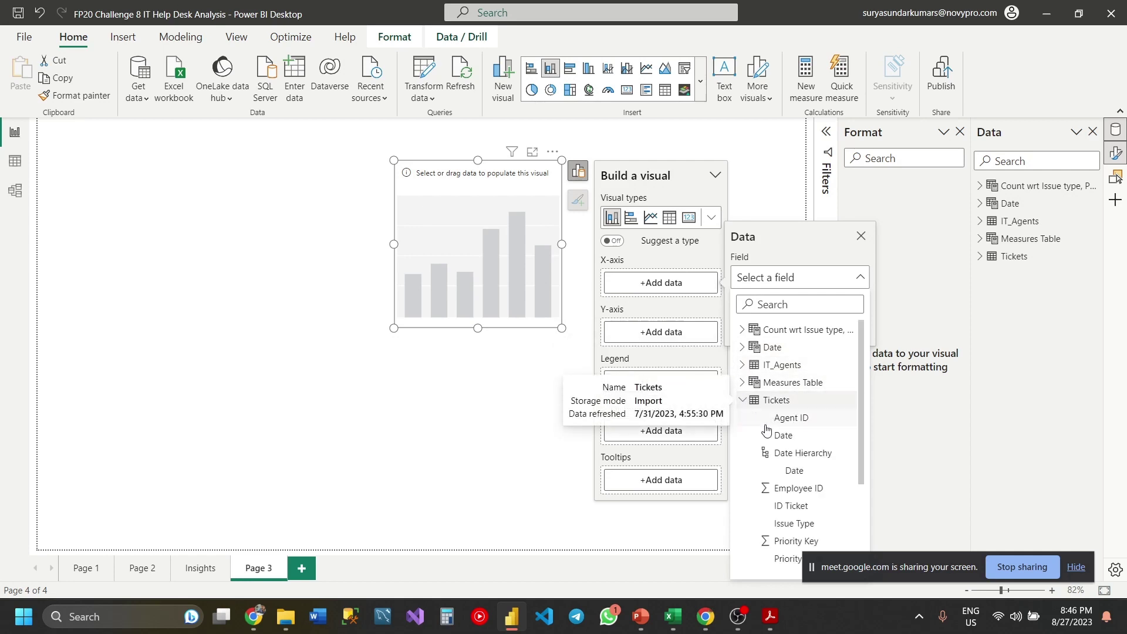
left_click(807, 453)
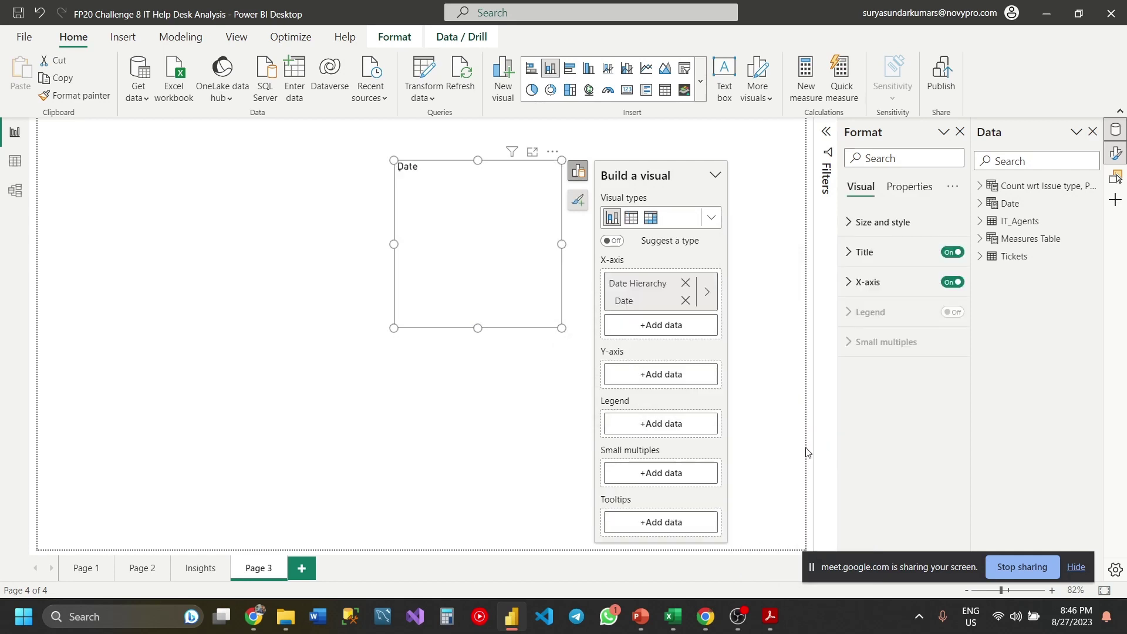
Step: Add the Within SLA Count and Outside SLA Count measures from the Measures Table to the chart's Y-axis
left_click(643, 378)
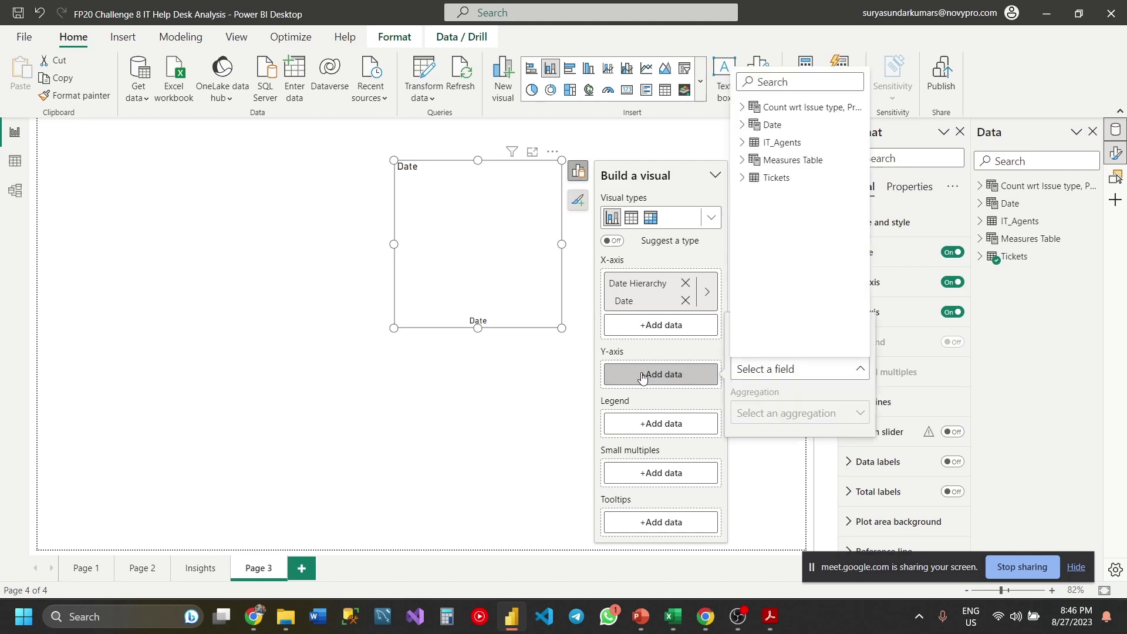
left_click(742, 159)
left_click(812, 284)
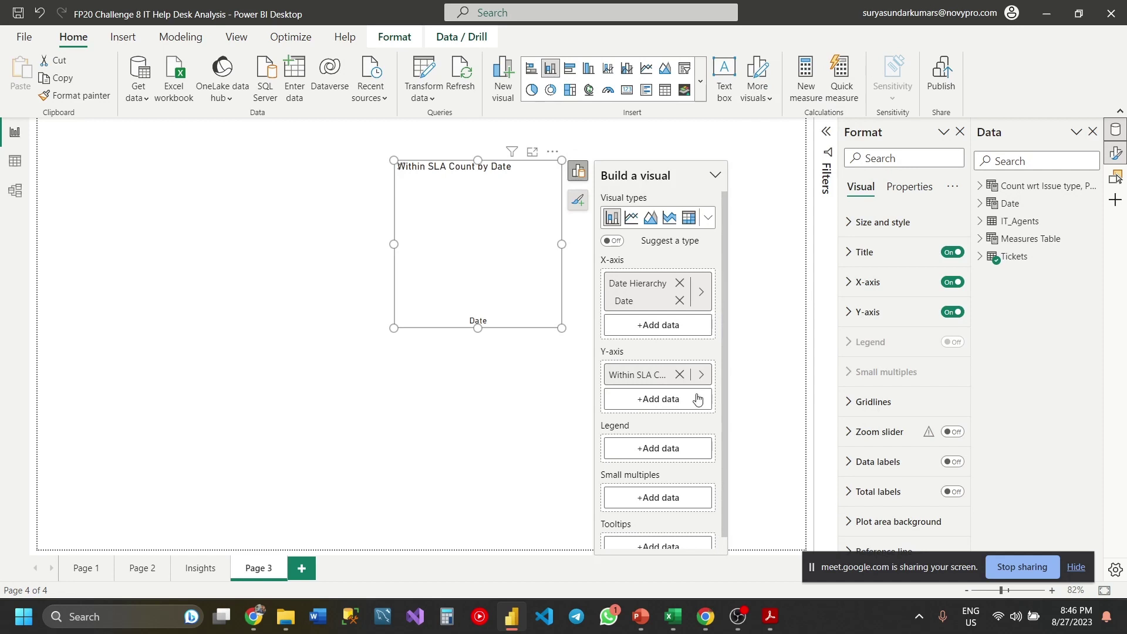
left_click(698, 398)
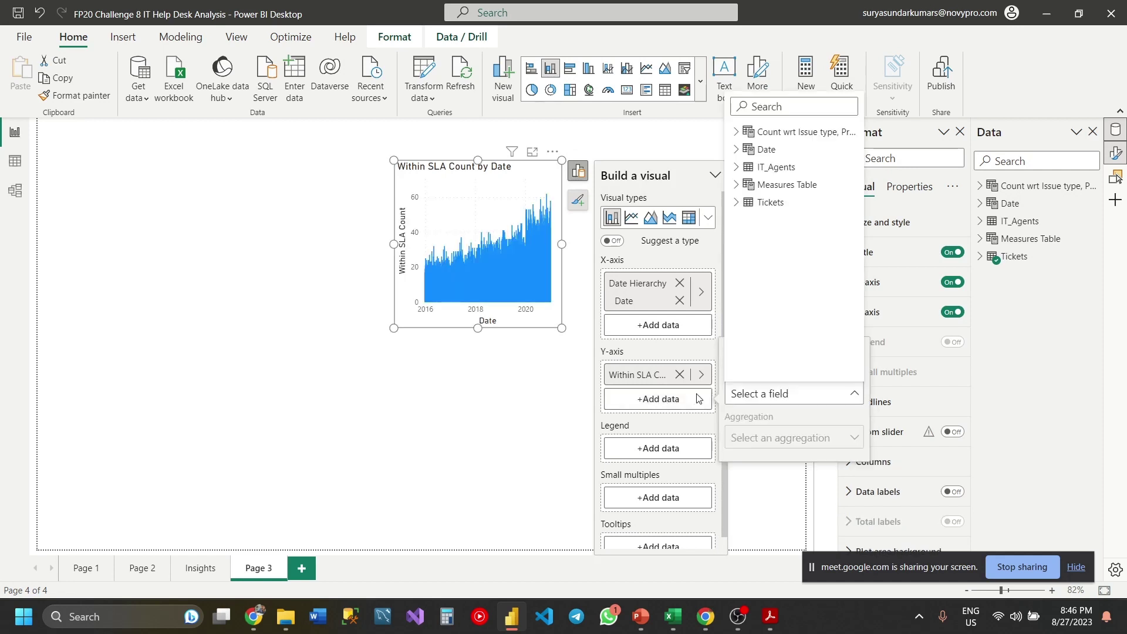
left_click(735, 185)
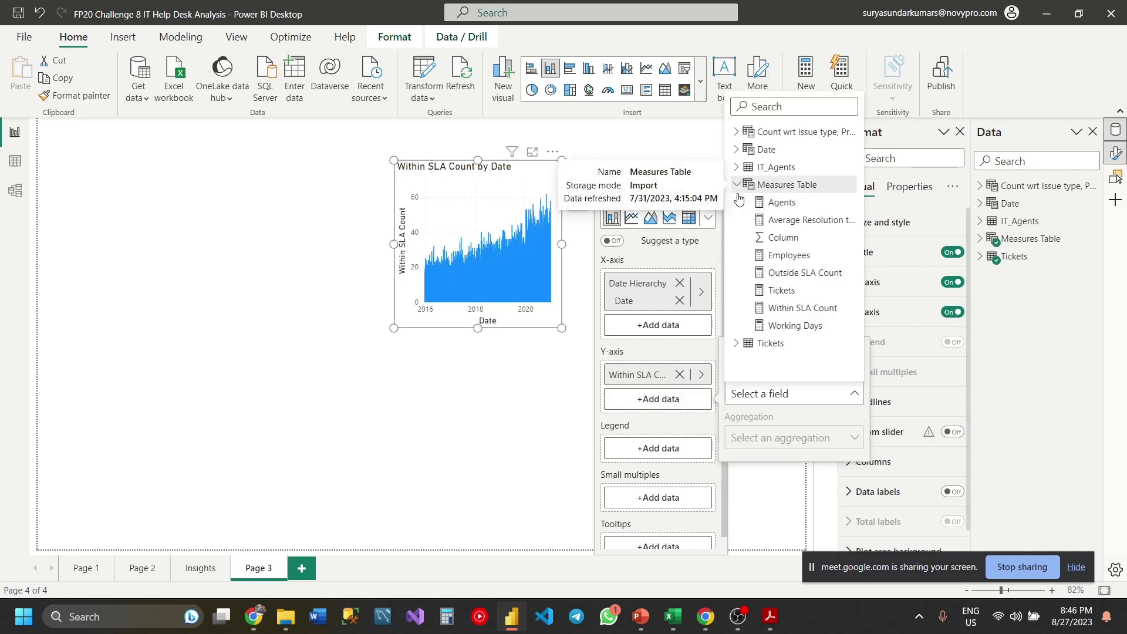
left_click(805, 273)
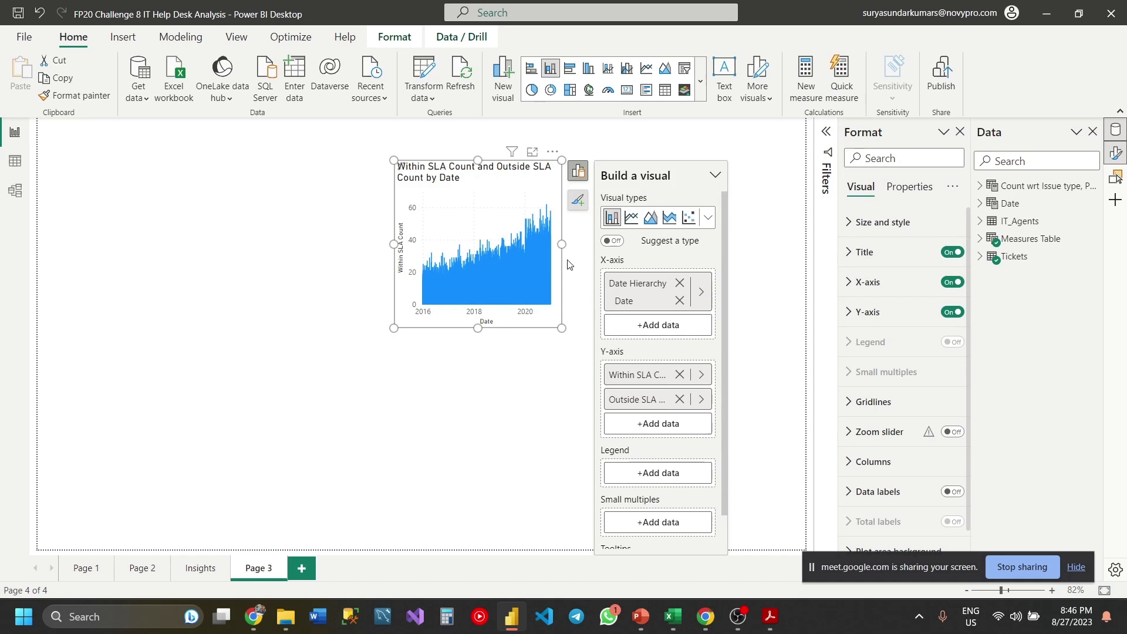
Step: Move the SLA column chart toward the page's left side and enlarge it to fill most of the canvas width
left_click(759, 390)
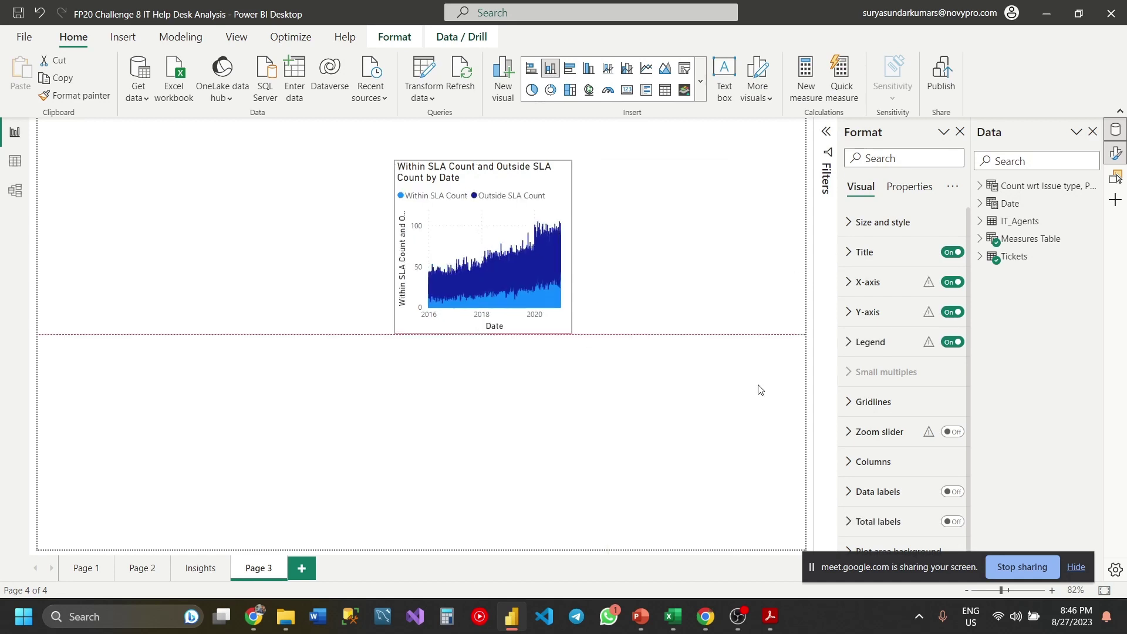
left_click_drag(759, 389, 760, 388)
left_click_drag(431, 194, 140, 210)
left_click_drag(469, 401, 745, 463)
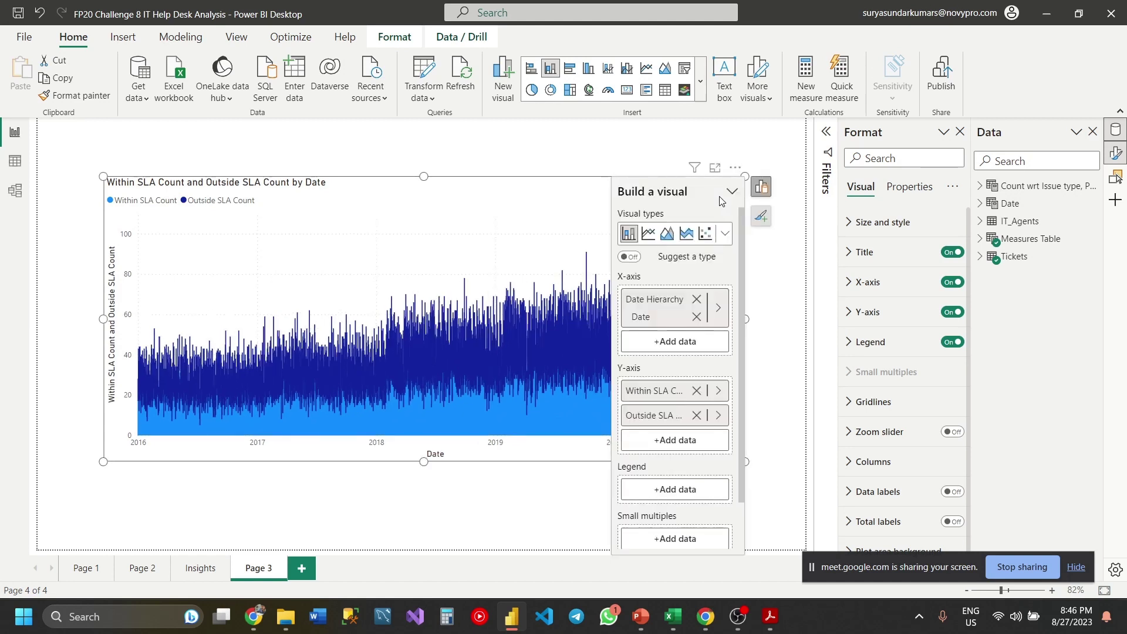
Step: Replace the Date Hierarchy on the chart's X-axis with the Date field from the Tickets table
left_click(716, 307)
left_click(795, 311)
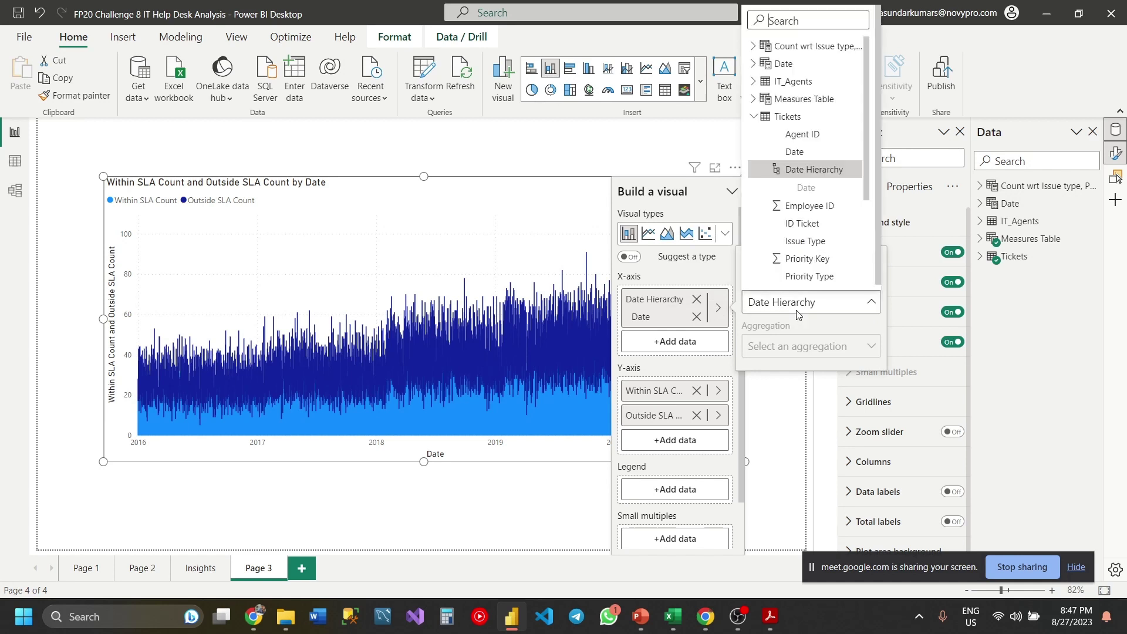
left_click(795, 152)
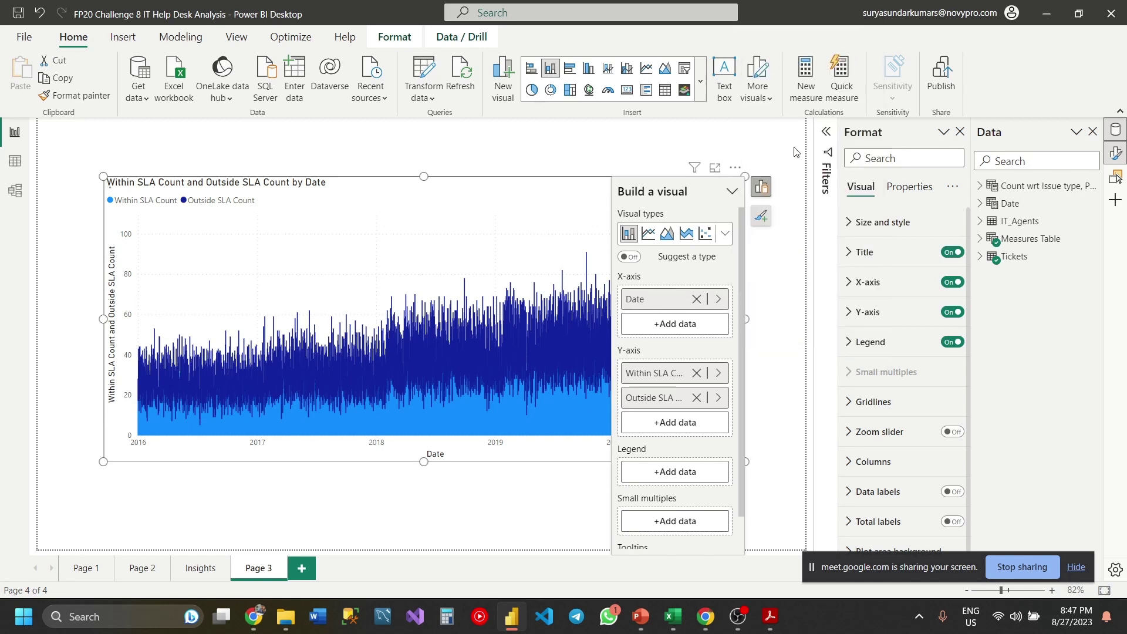
Step: Replace the Date field on the chart's X-axis with #Year from the Date table
left_click(718, 299)
left_click(782, 290)
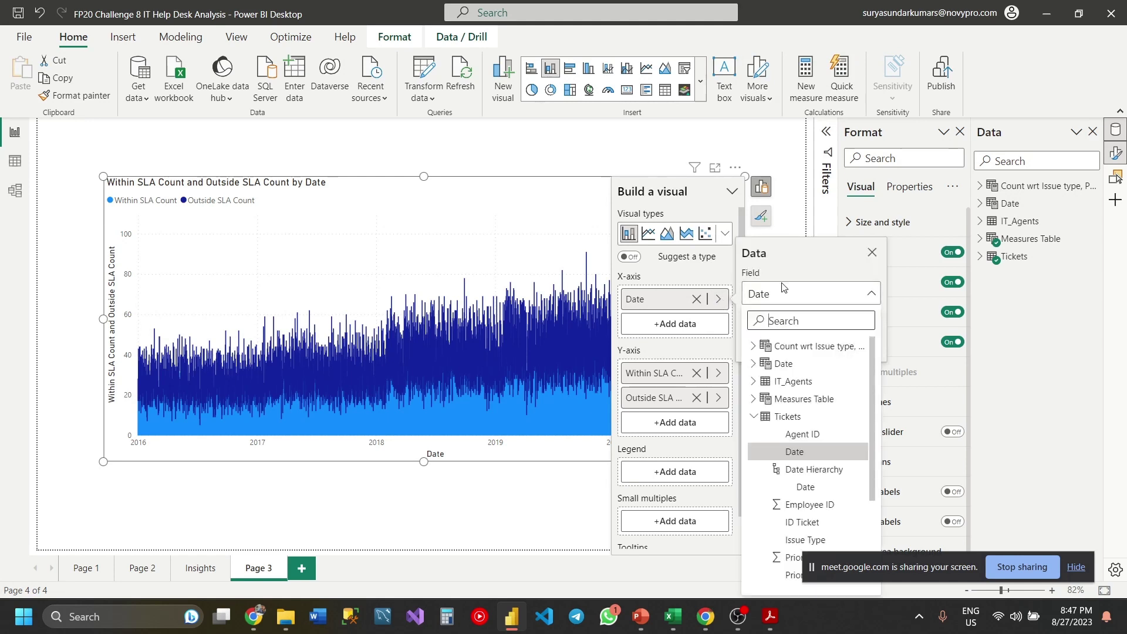
left_click(757, 417)
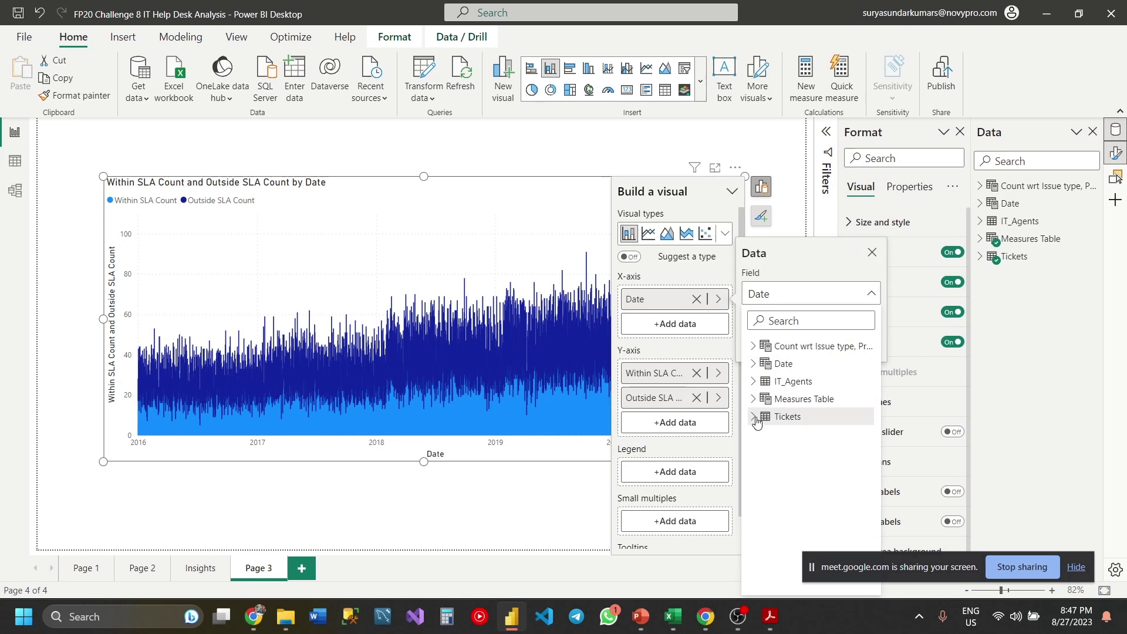
left_click(755, 417)
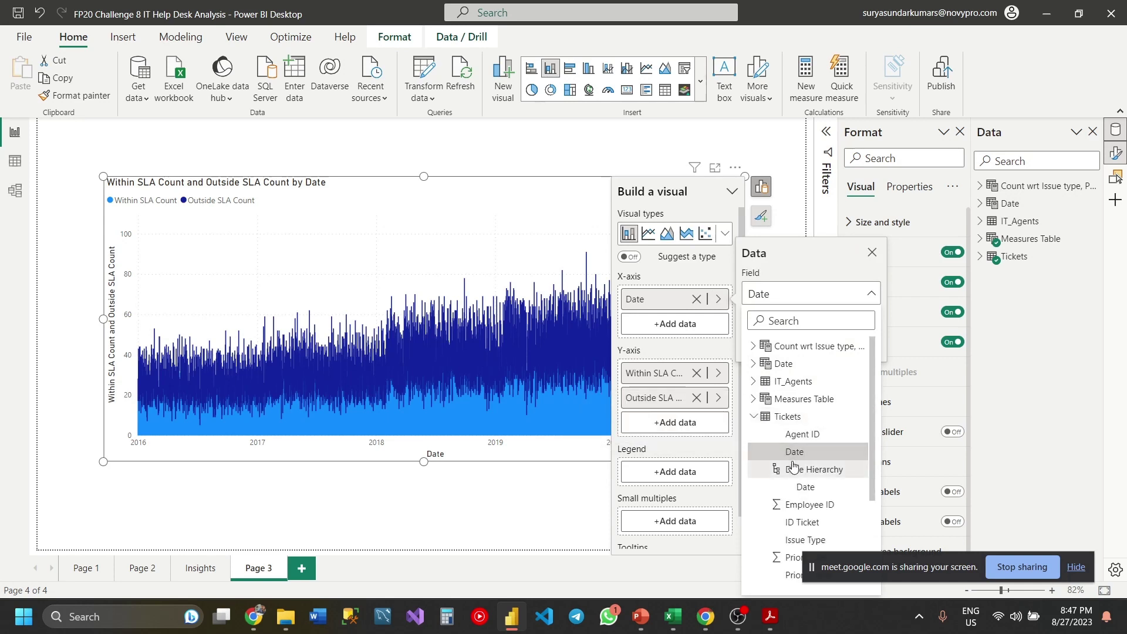
left_click(756, 365)
scroll(786, 402, "down", 1)
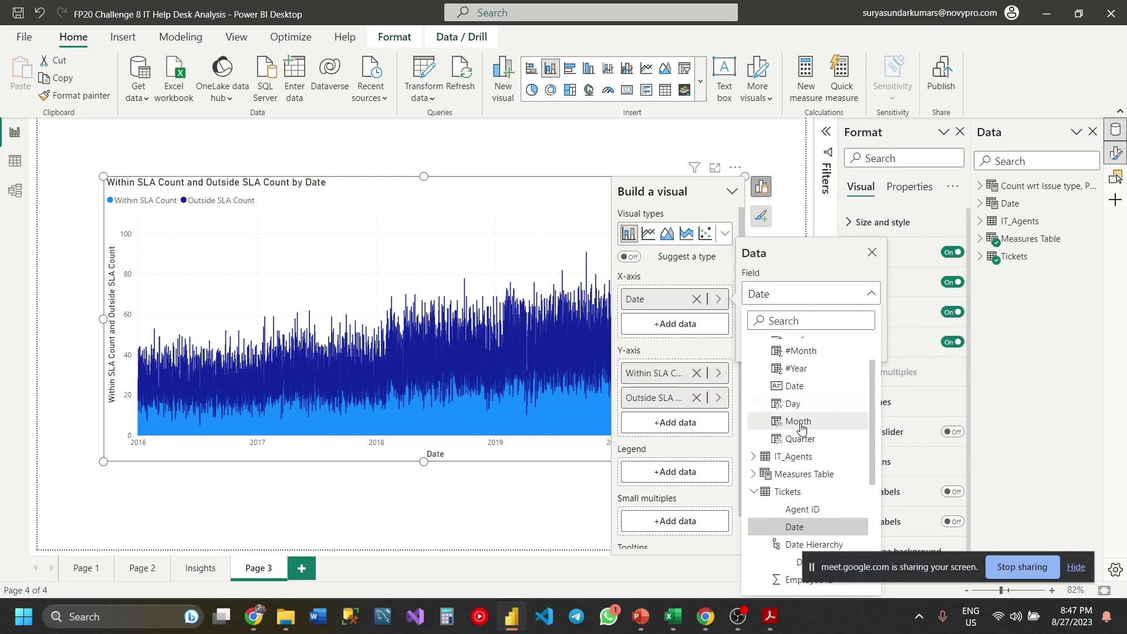
left_click(802, 370)
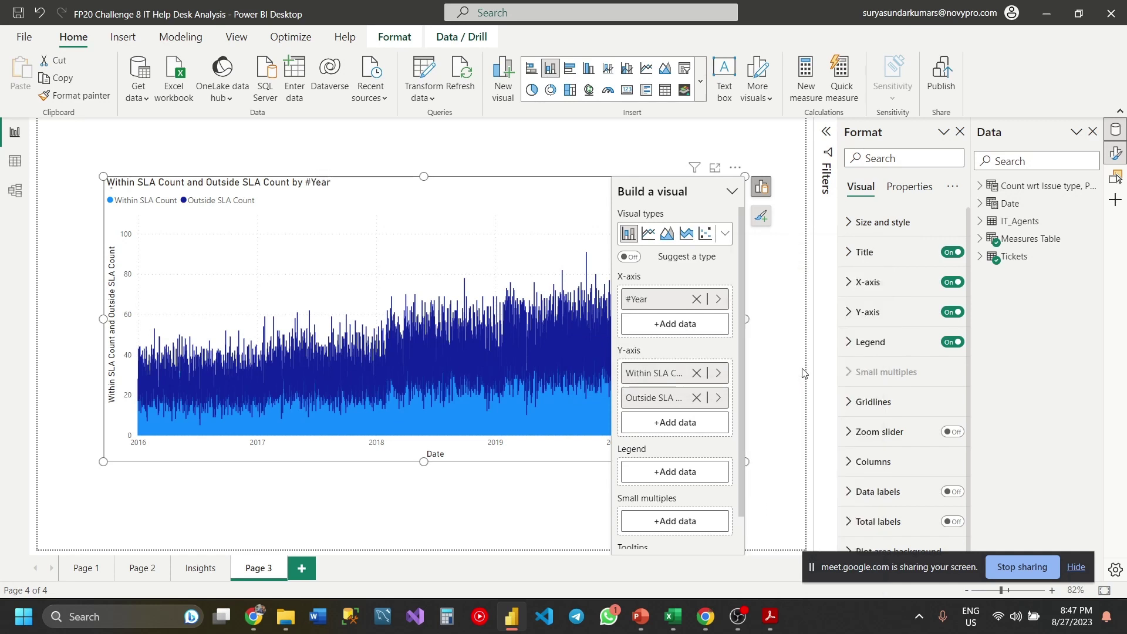
Step: Add the Month field from the Date table below #Year on the chart's X-axis
left_click(720, 302)
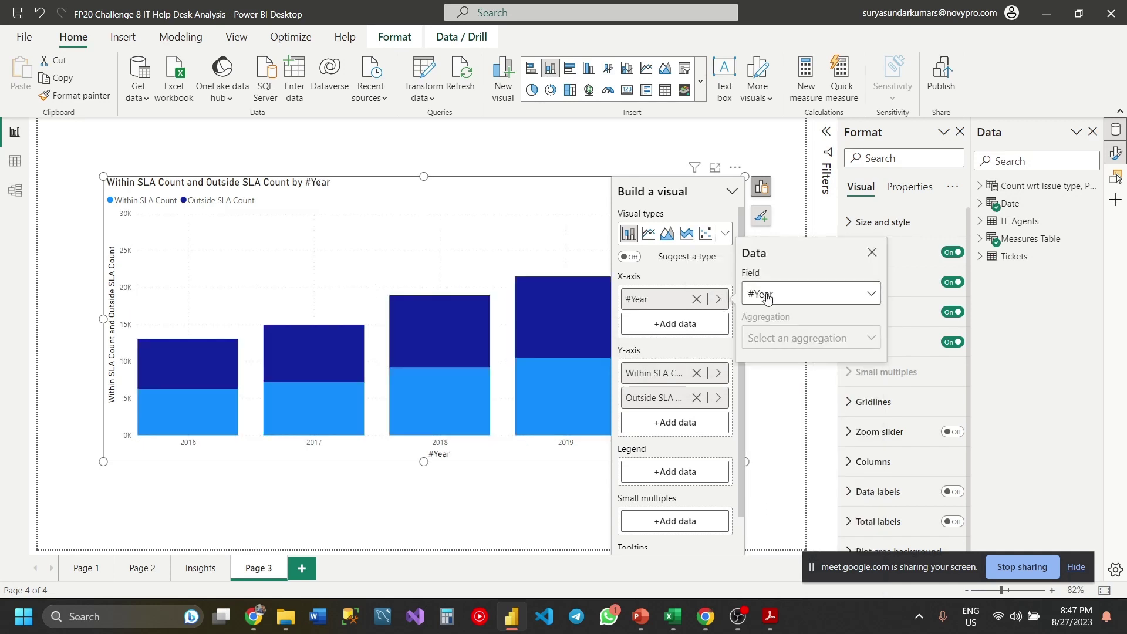
left_click(763, 294)
left_click(716, 323)
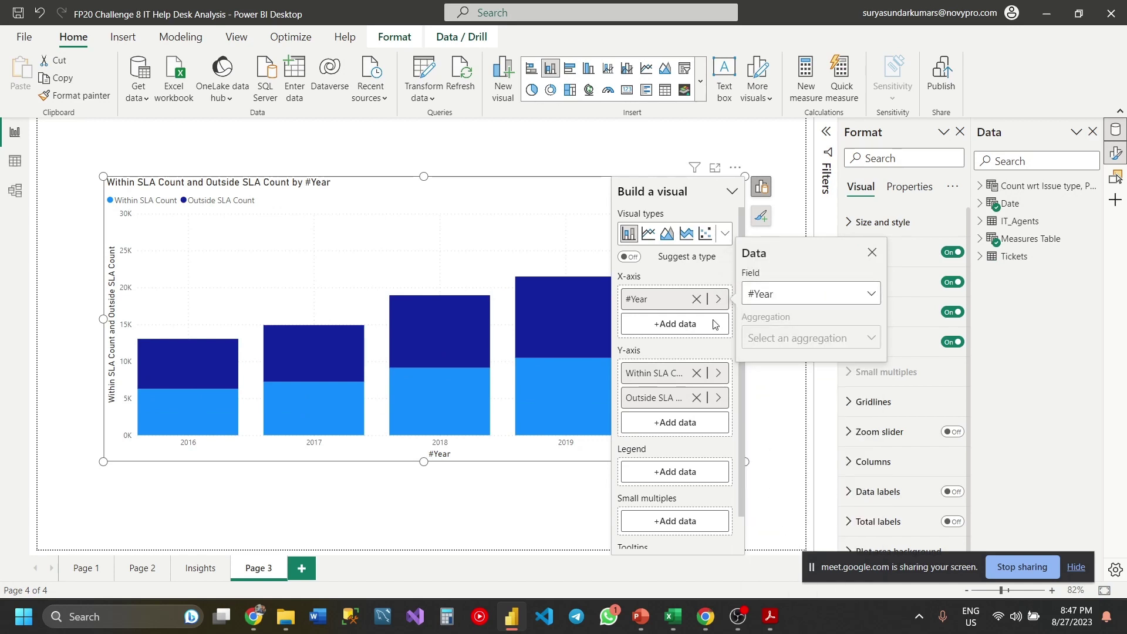
left_click(713, 324)
left_click(782, 74)
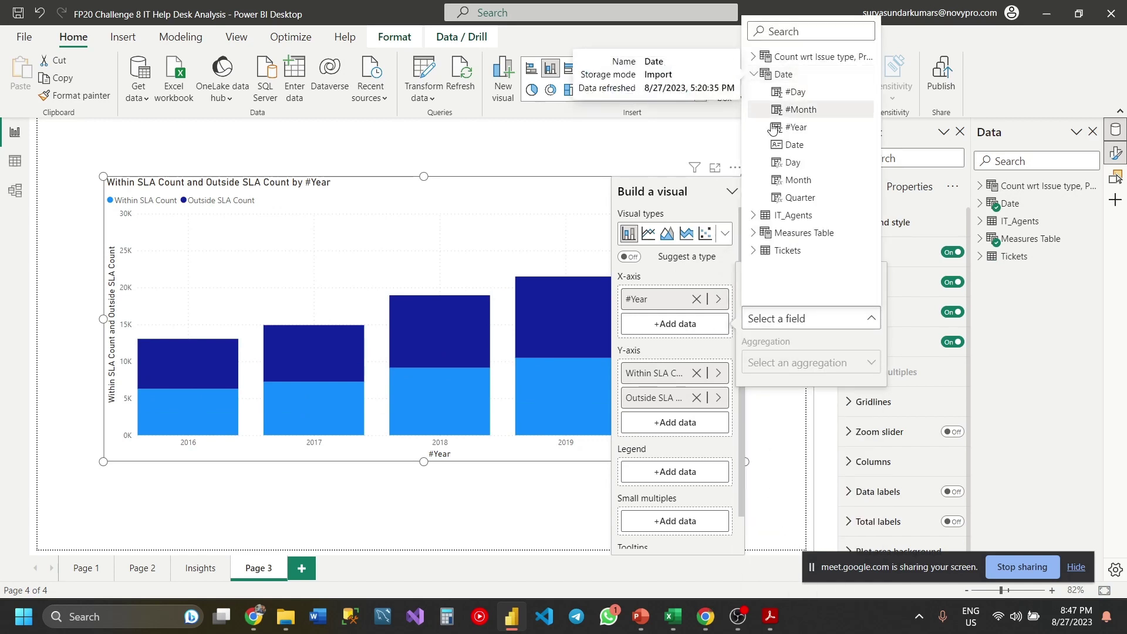
left_click(796, 181)
Step: Move the SLA chart to the page's left edge, enlarge it to nearly full page width, and place it along the page bottom
left_click_drag(470, 210, 395, 200)
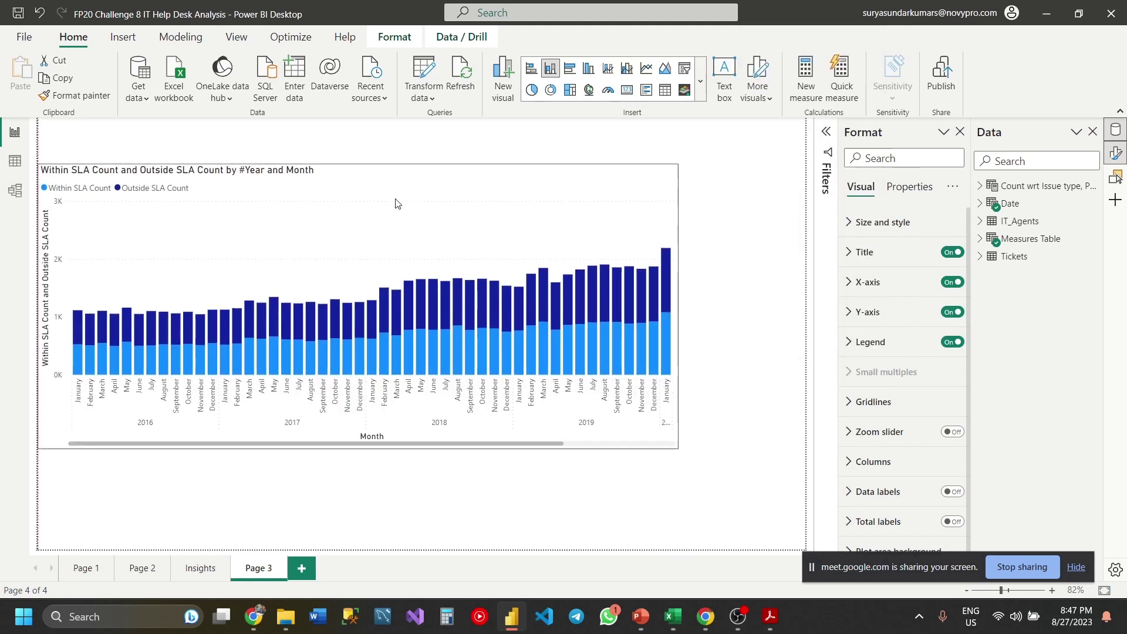
left_click(722, 396)
left_click(653, 445)
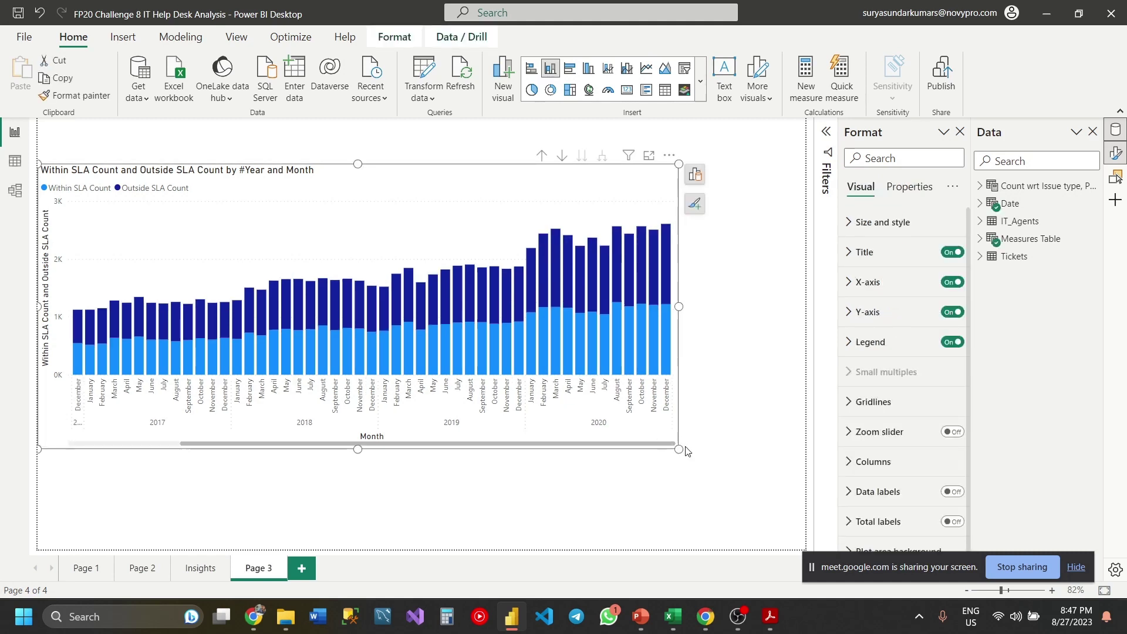
left_click_drag(679, 449, 802, 483)
left_click_drag(607, 214, 600, 306)
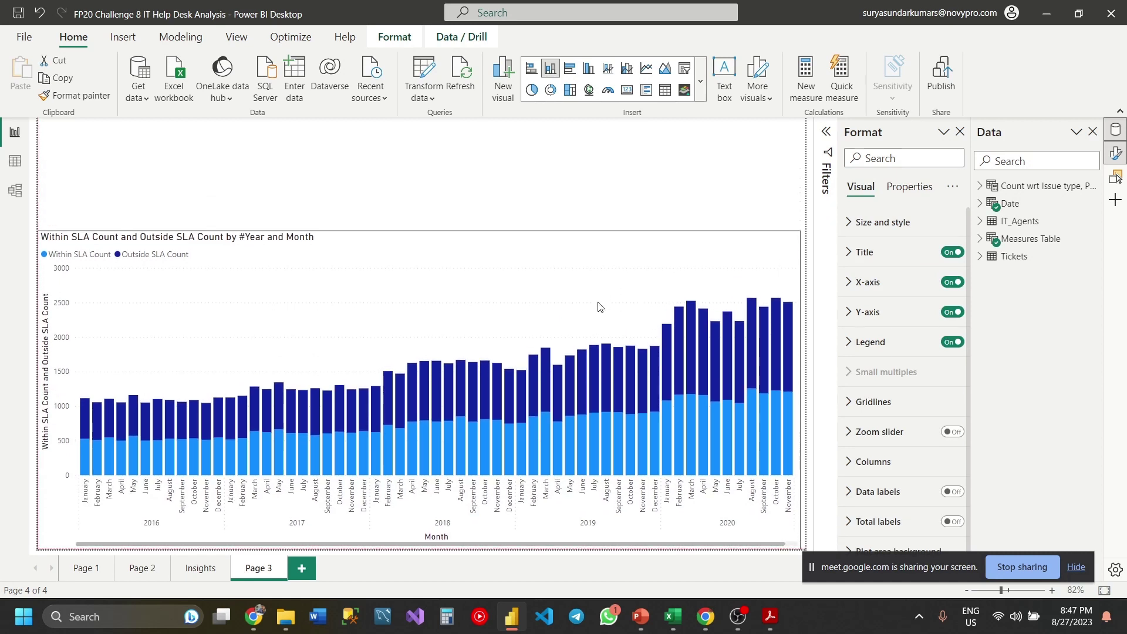
left_click(420, 179)
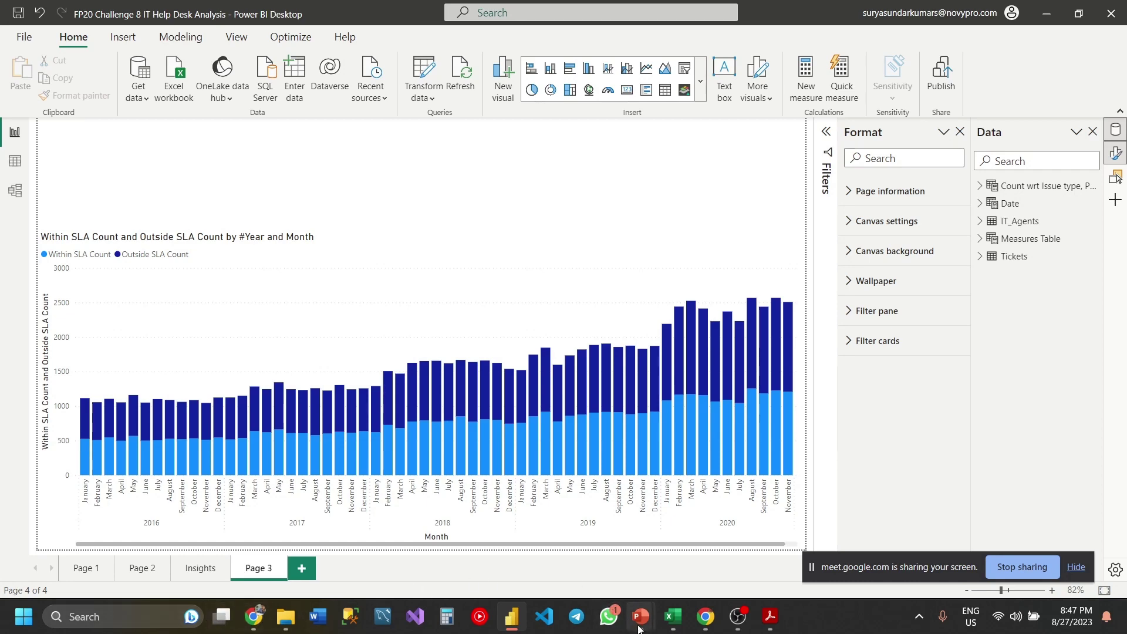
Step: Switch to the PowerPoint slide show and advance to the "Formatting your visuals" slide with its bullet points
mouse_move(639, 616)
mouse_move(591, 559)
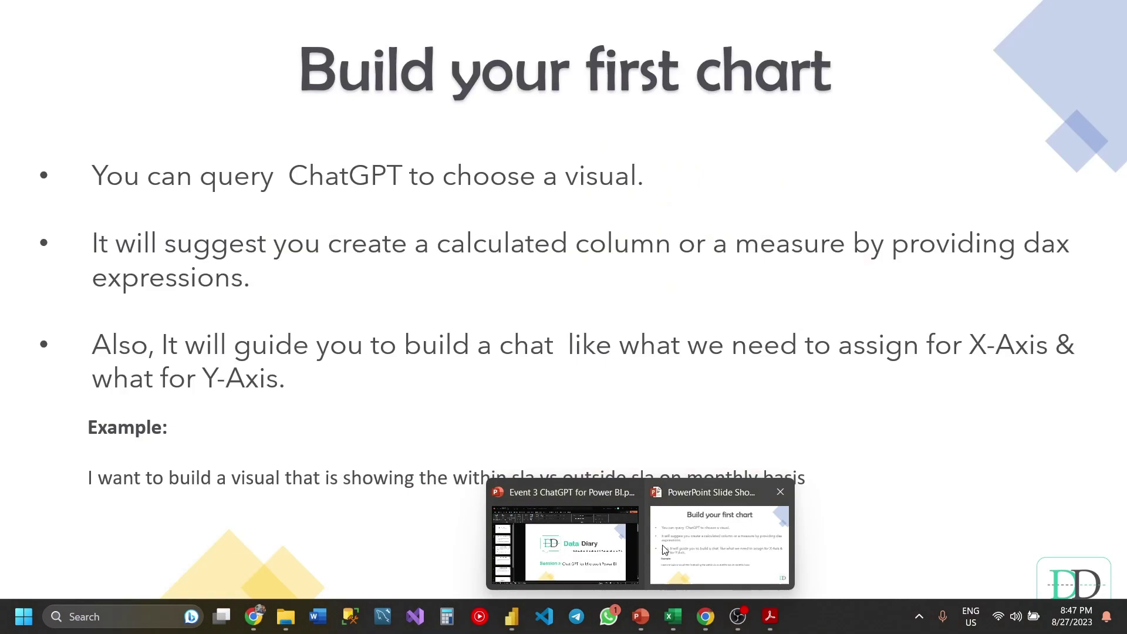
left_click(719, 545)
key("Right")
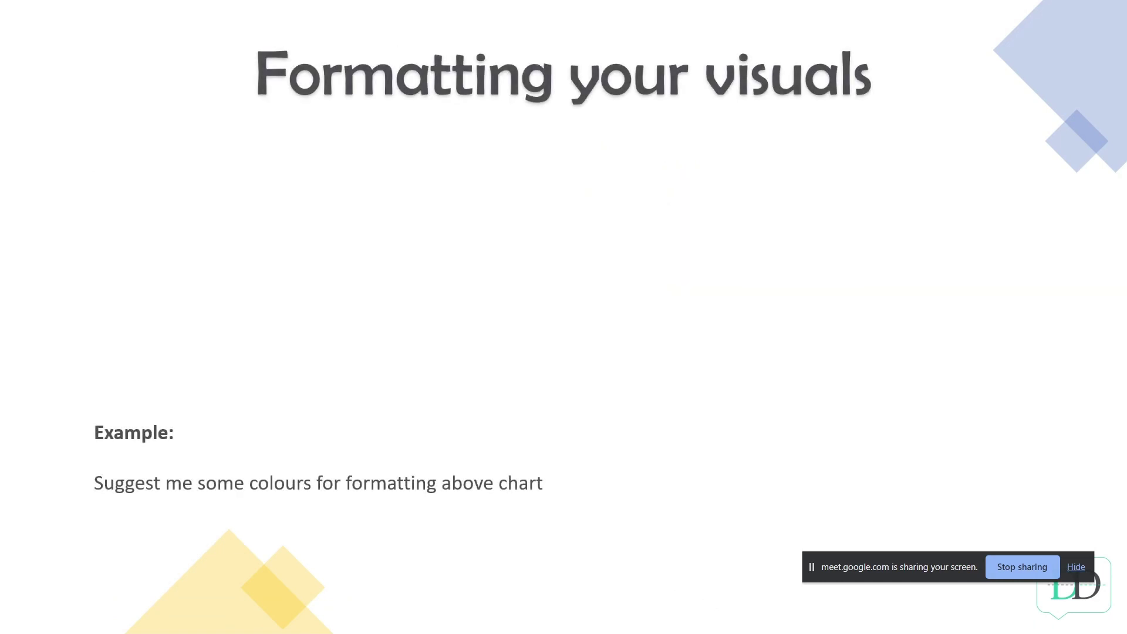
key("Right")
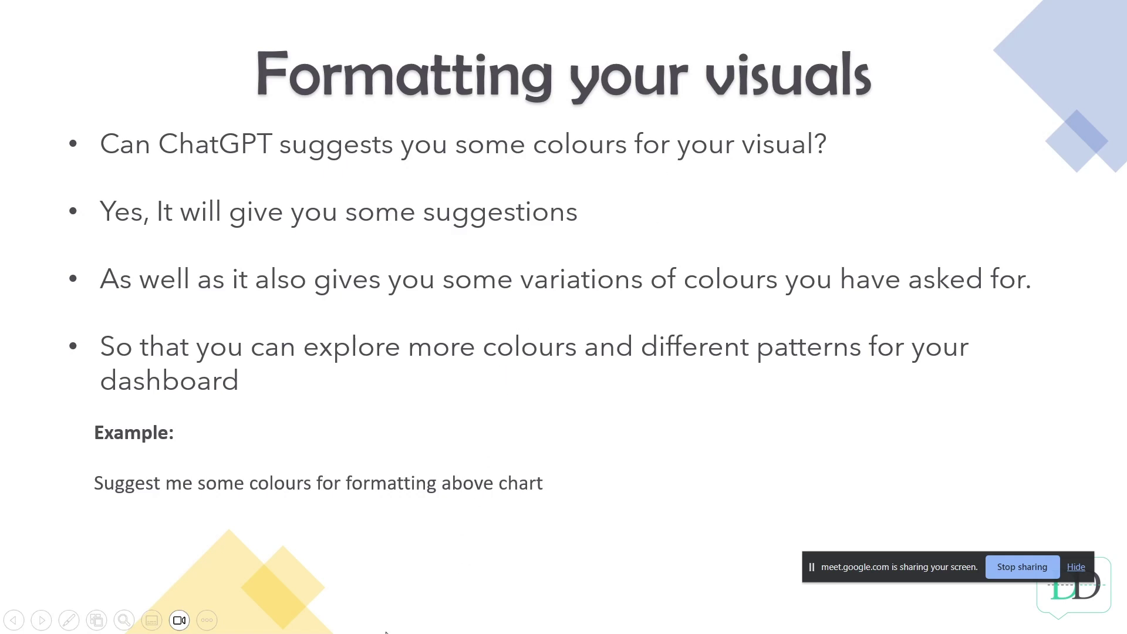
Step: Switch to ChatGPT in Chrome and review the colour suggestions for the Within SLA and Outside SLA columns
key("super")
mouse_move(269, 616)
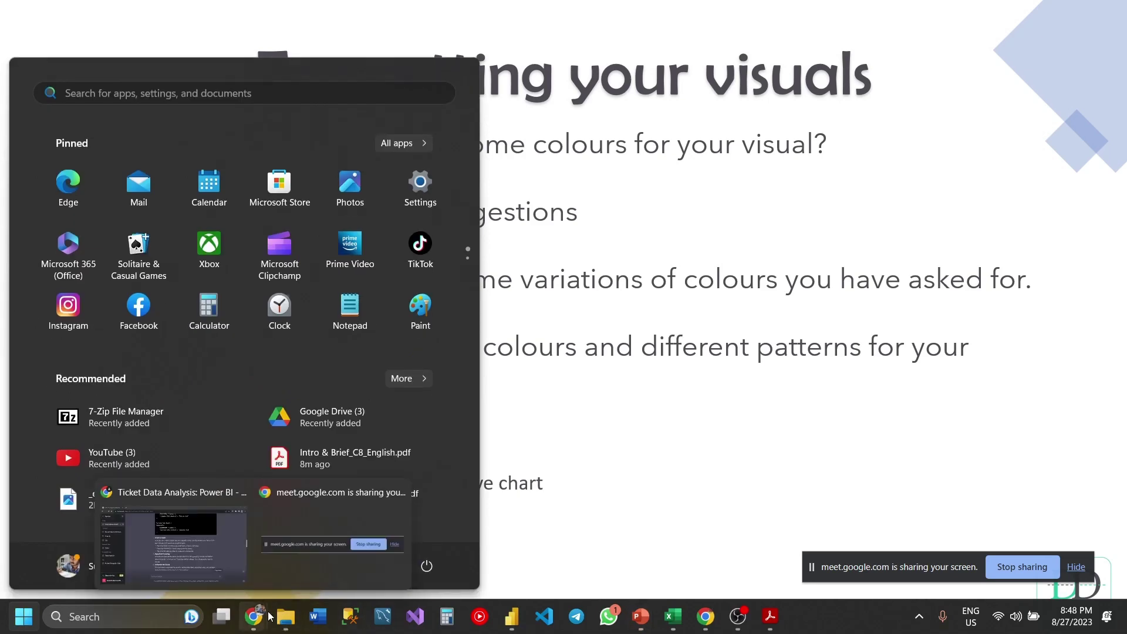
left_click(220, 568)
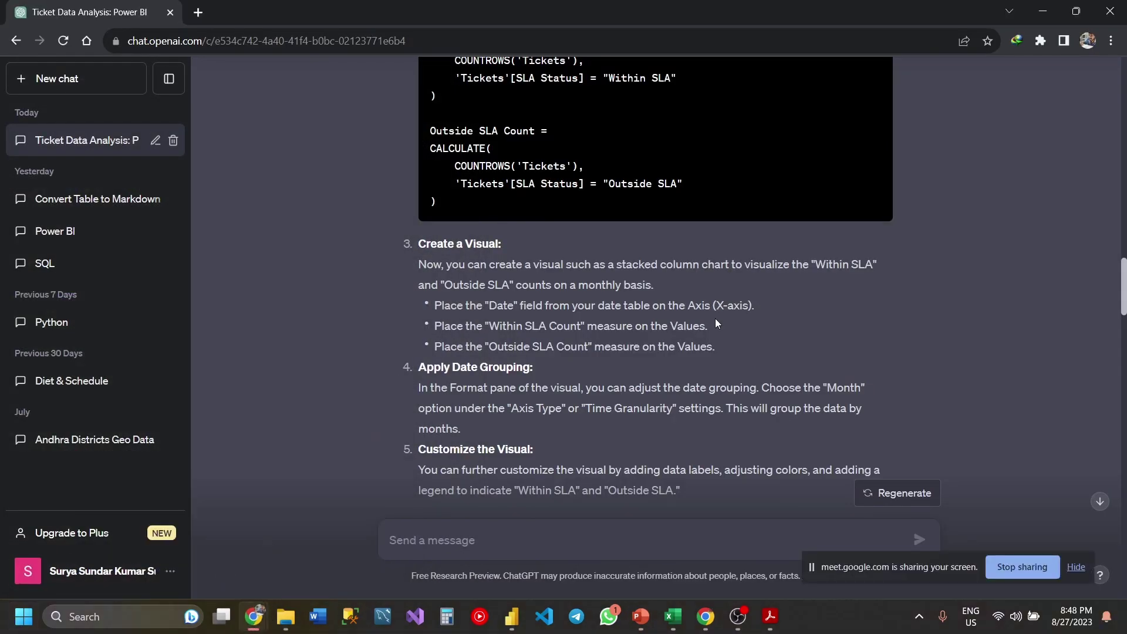
scroll(715, 318, "down", 12)
scroll(714, 318, "up", 4)
scroll(714, 318, "down", 1)
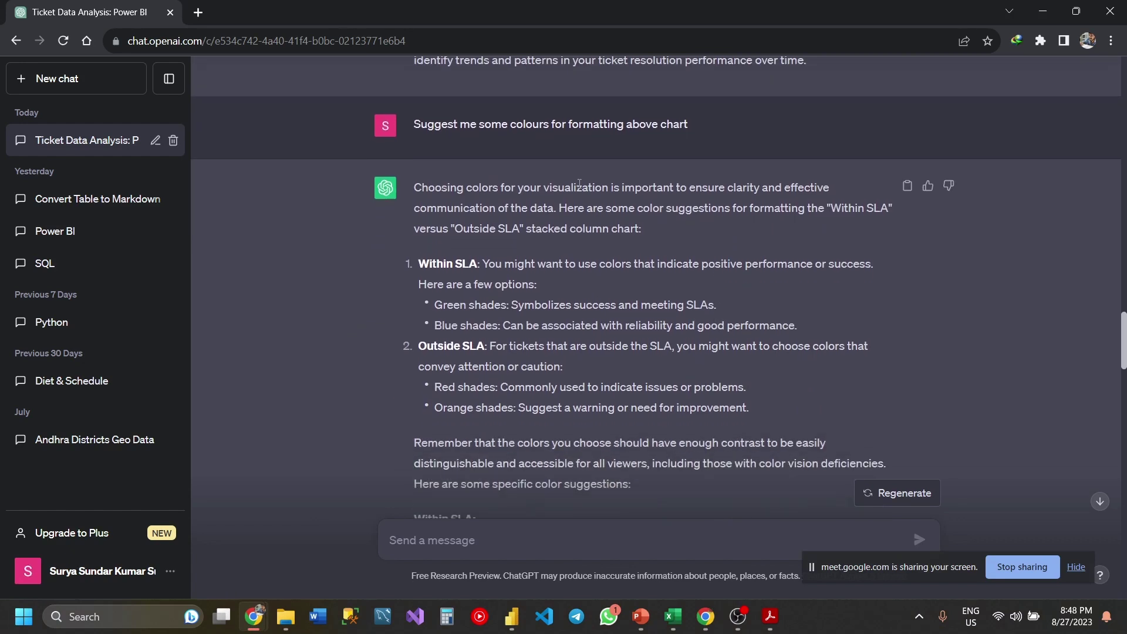
scroll(699, 132, "down", 2)
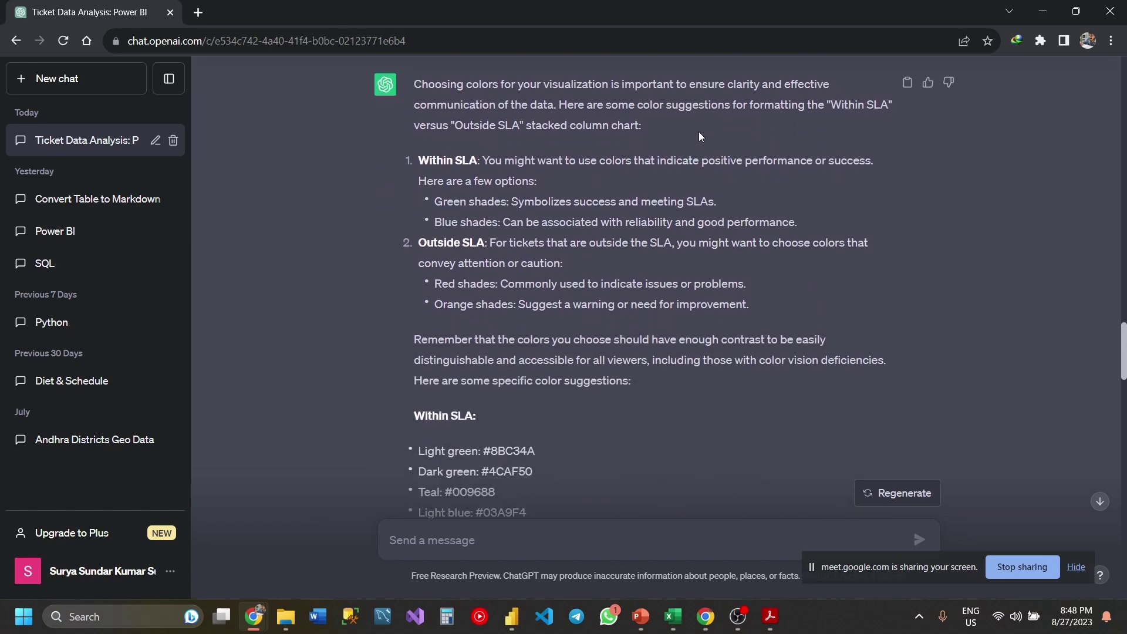
scroll(589, 301, "down", 3)
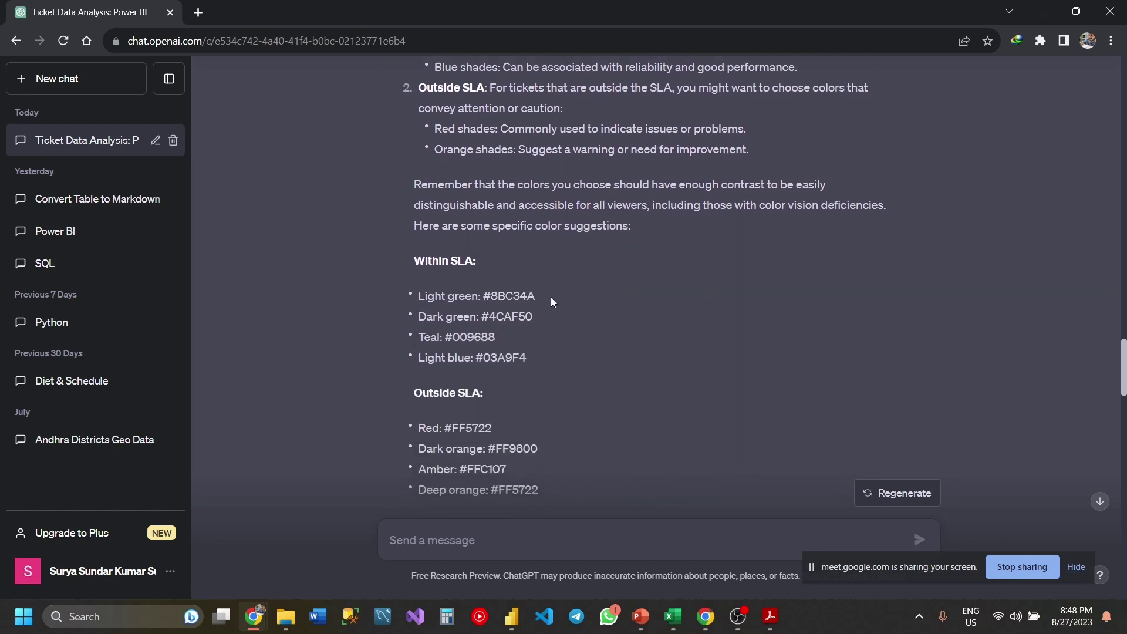
scroll(433, 273, "down", 1)
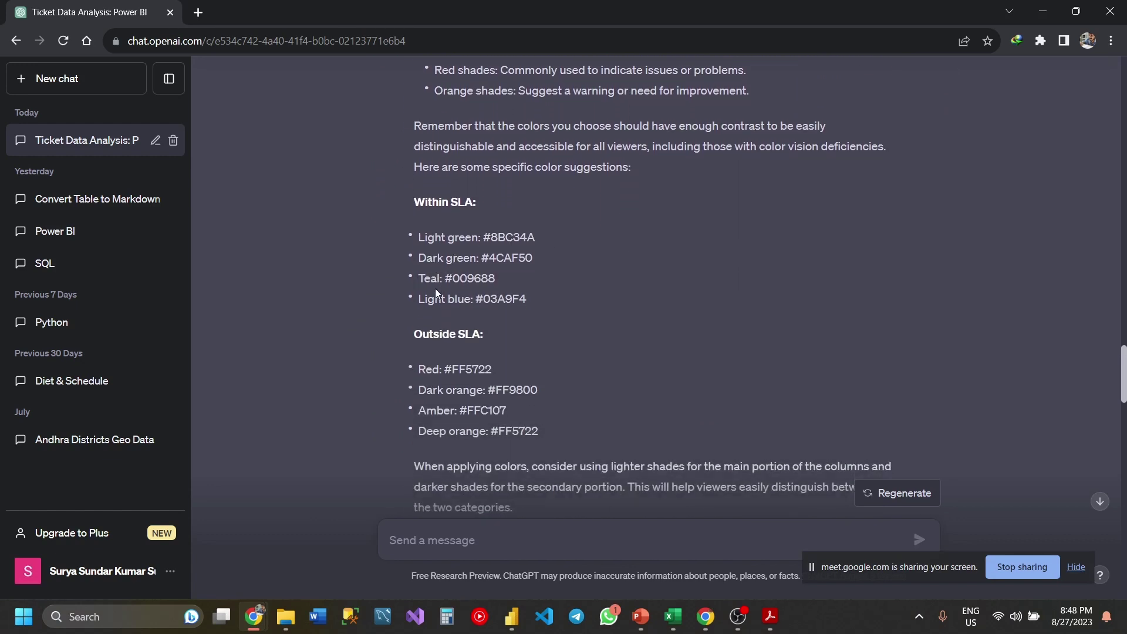
scroll(438, 317, "down", 1)
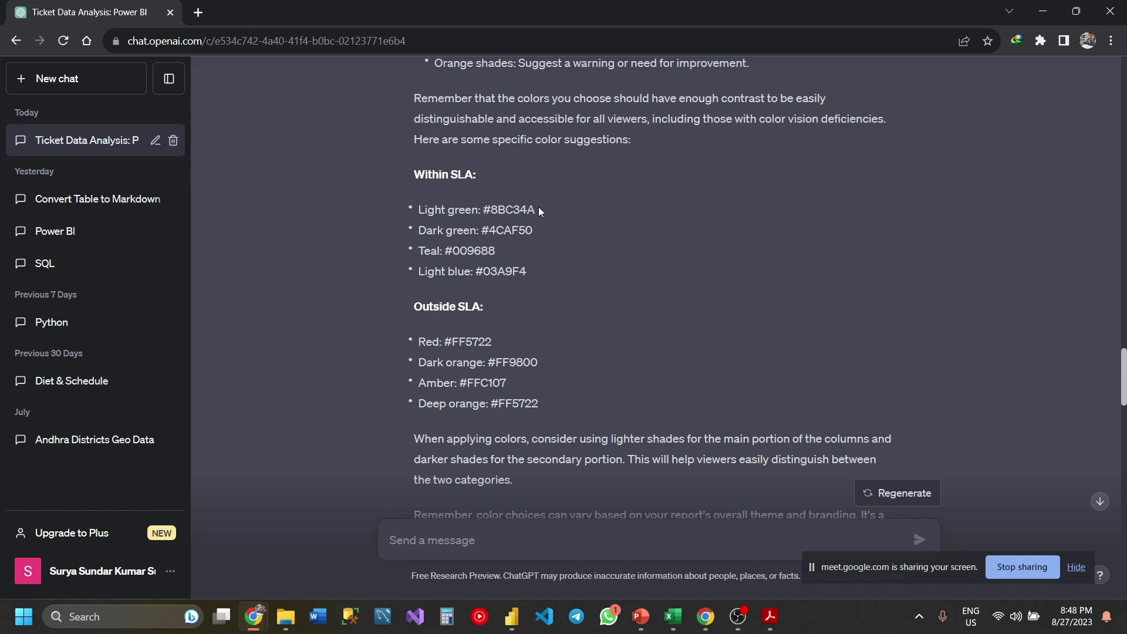
Step: Copy the light green hex code #8BC34A from ChatGPT's Within SLA suggestions and switch to Power BI Desktop
left_click_drag(535, 209, 485, 209)
key("ctrl+c")
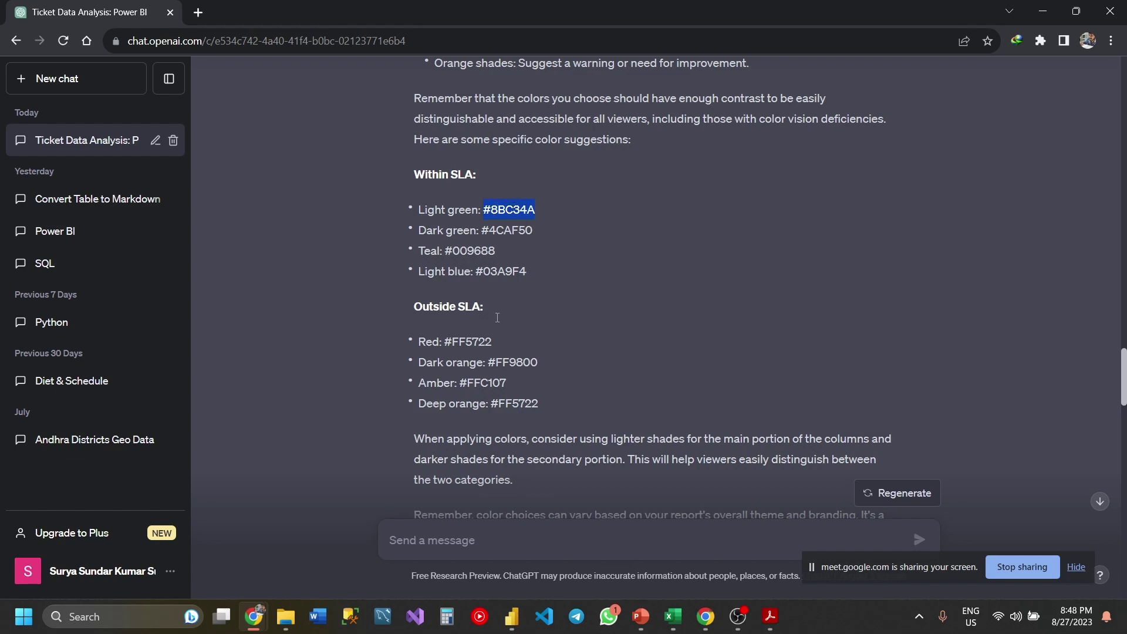
left_click(511, 616)
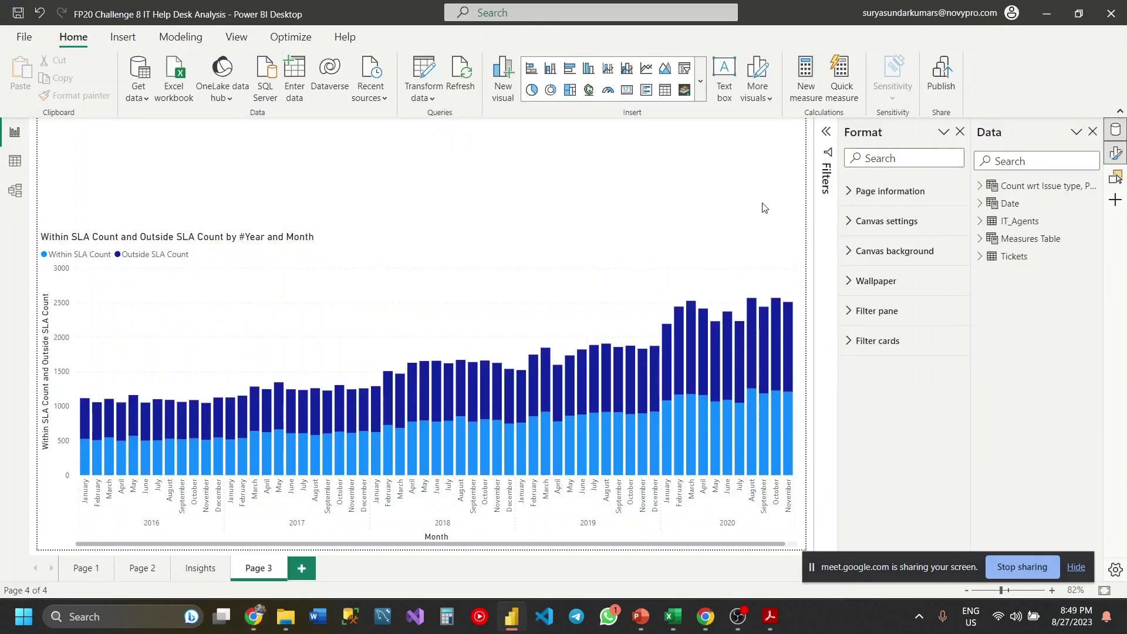
Step: Set the chart's Within SLA Count column colour to the copied hex value #8BC34A
left_click(748, 263)
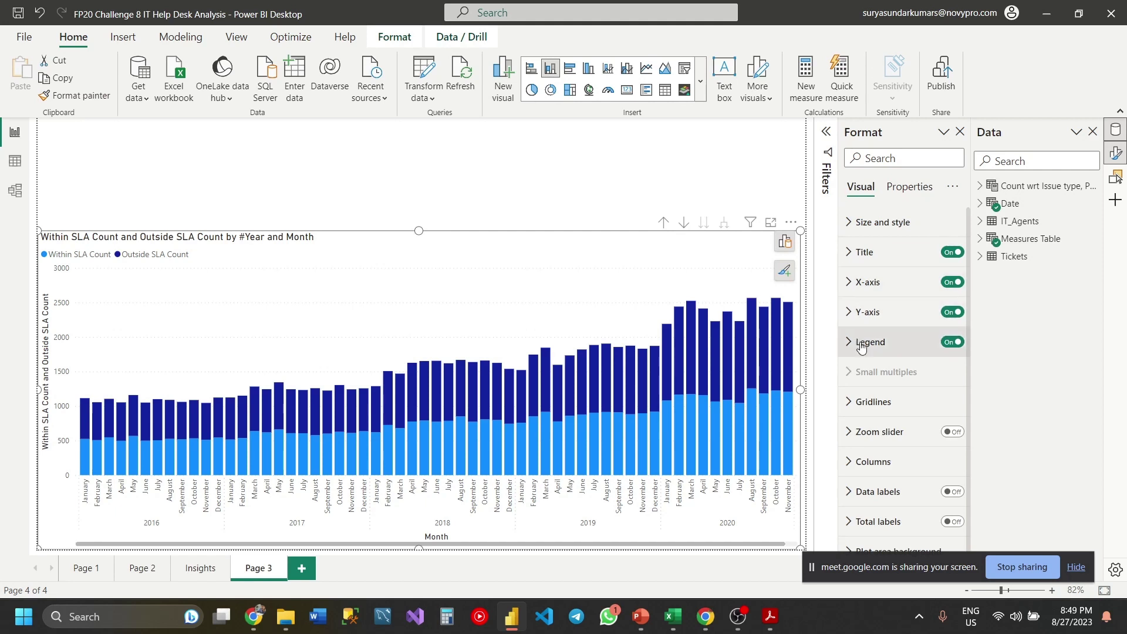
scroll(860, 344, "down", 1)
left_click(872, 440)
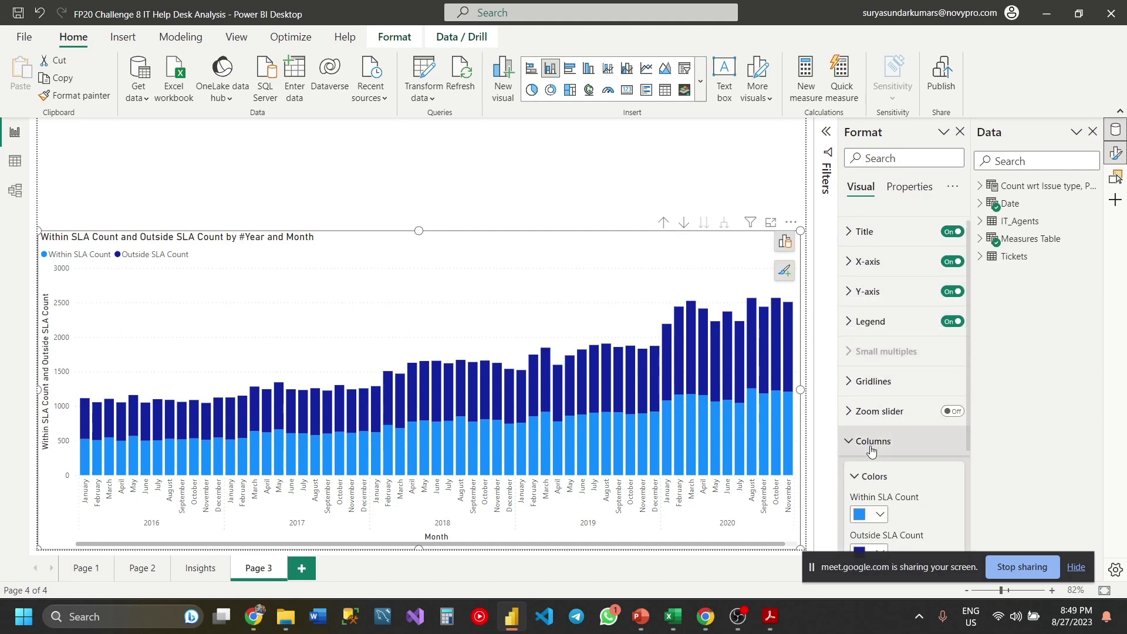
scroll(870, 446, "down", 3)
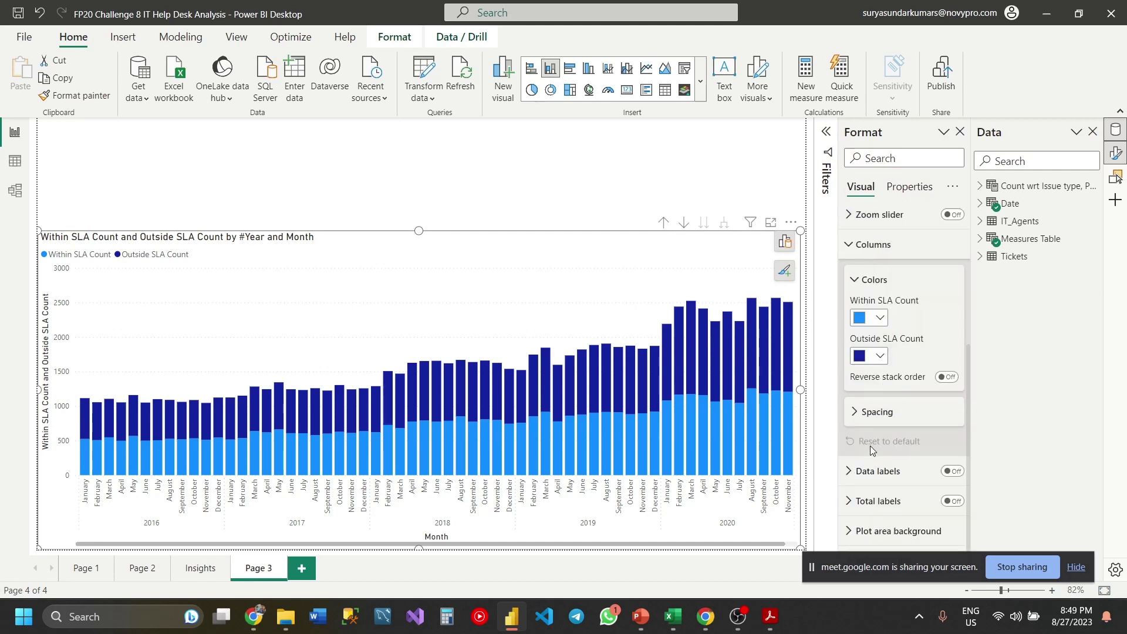
left_click(879, 317)
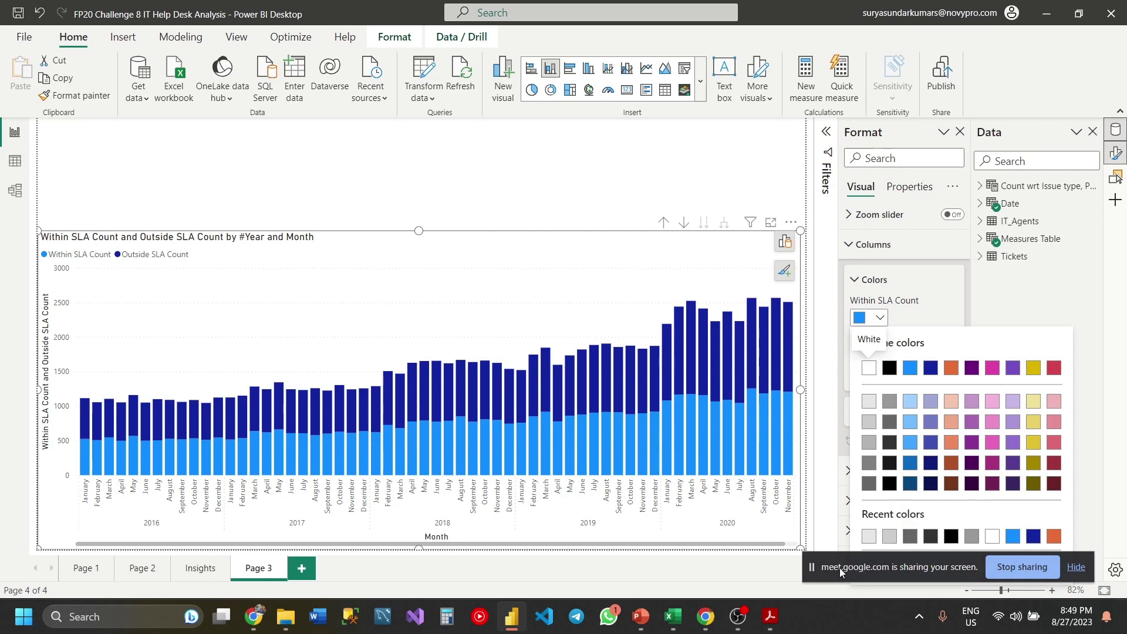
left_click_drag(814, 567, 858, 139)
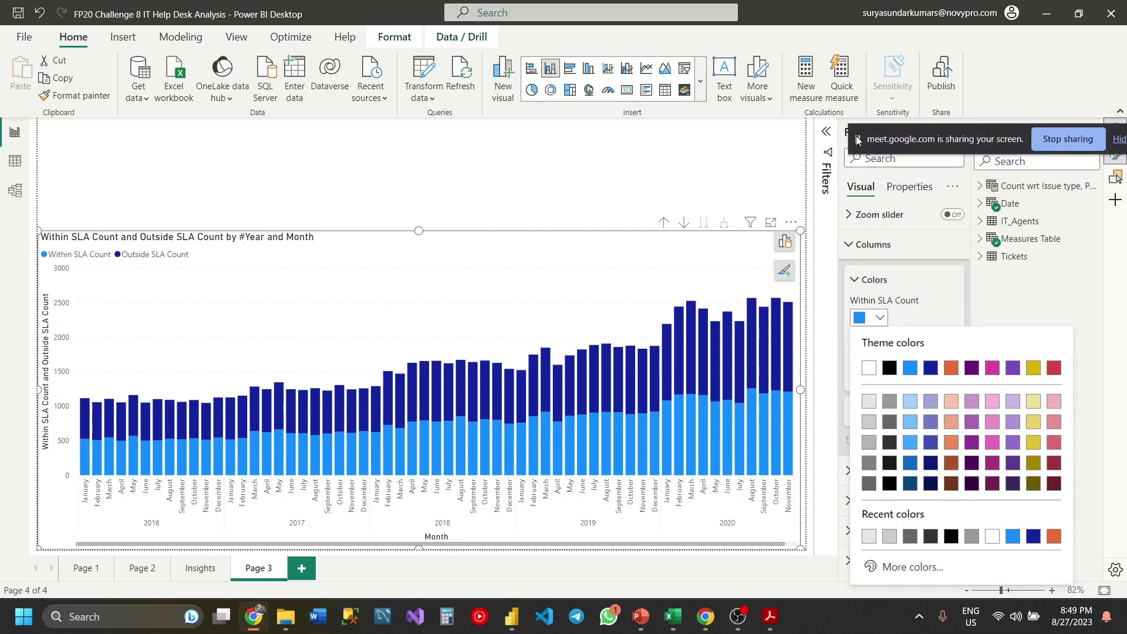
left_click(885, 567)
key("ctrl+v")
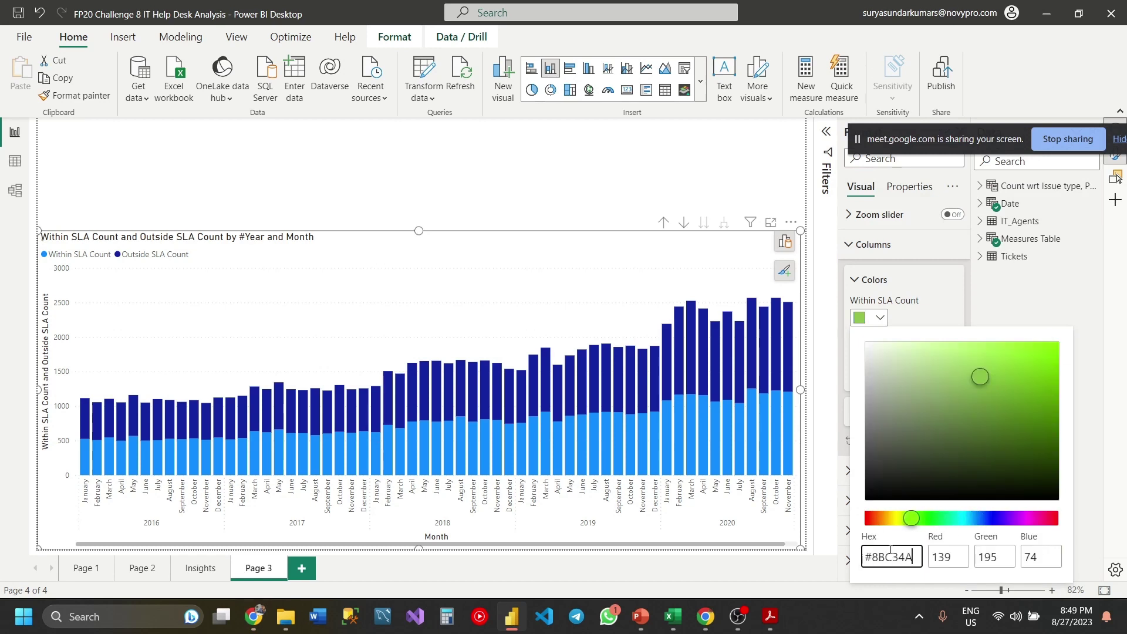
left_click(691, 188)
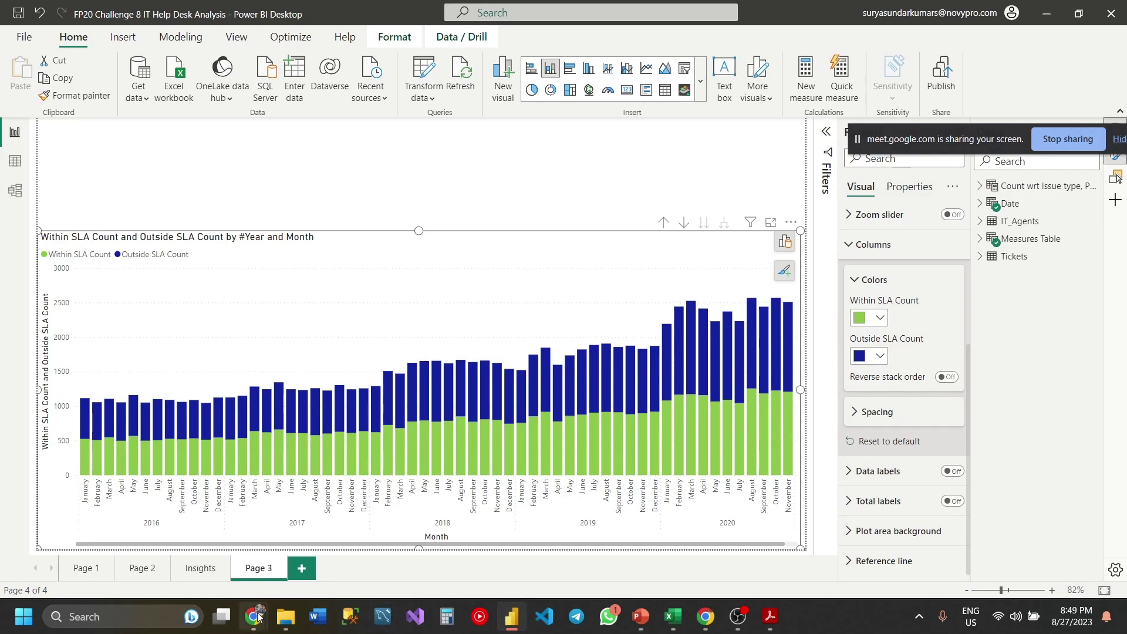
Step: Copy the amber hex code #FFC107 from ChatGPT's Outside SLA suggestions in Chrome and switch back to Power BI Desktop
mouse_move(254, 617)
left_click(203, 565)
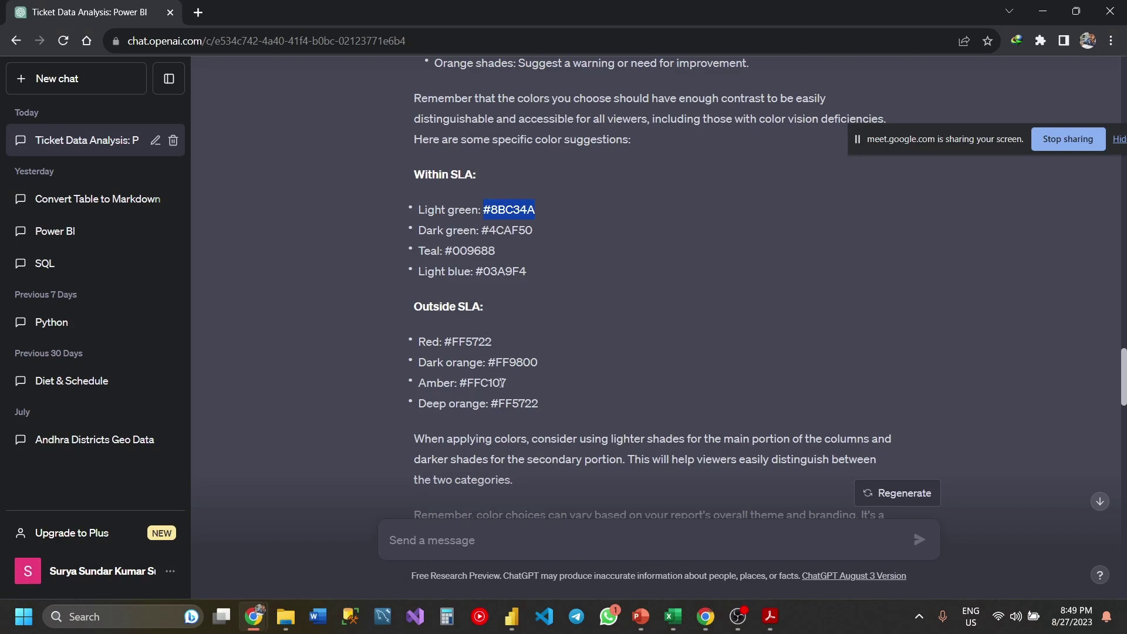
left_click_drag(506, 385, 461, 382)
key("ctrl+c")
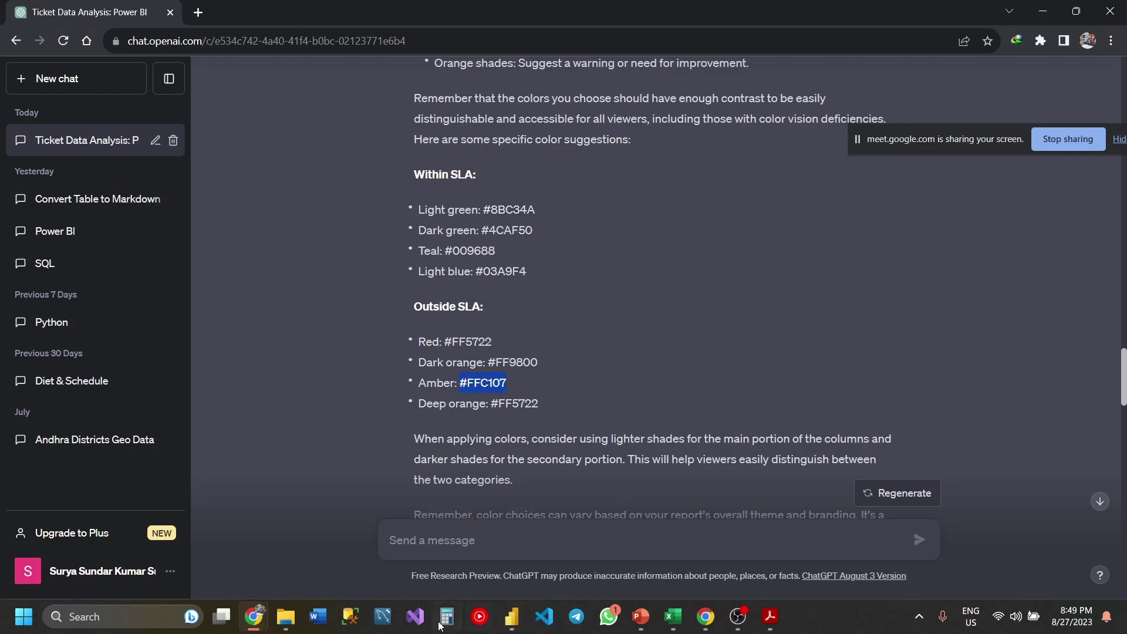
mouse_move(260, 620)
left_click(512, 625)
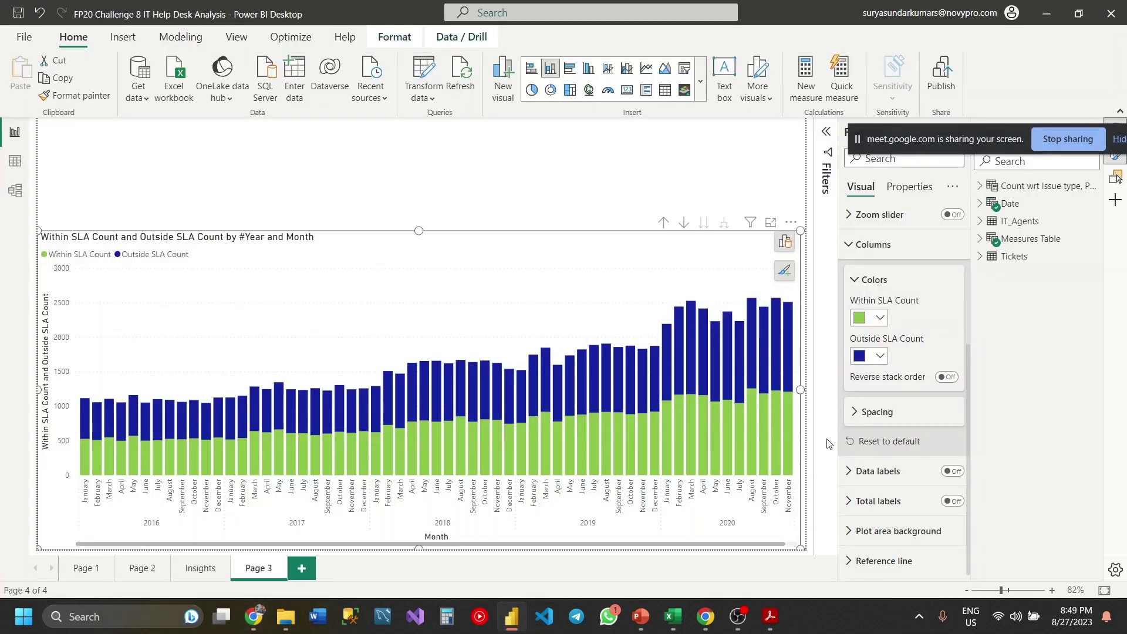
Step: Set the chart's Outside SLA Count column colour to the copied hex value #FFC107 and deselect the chart
left_click(879, 356)
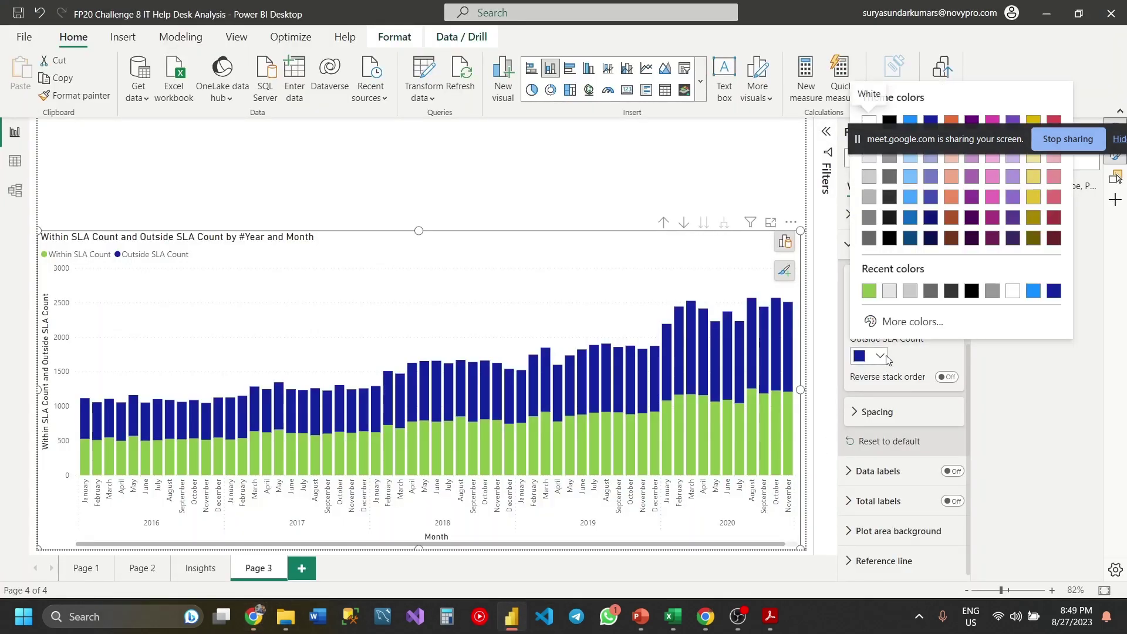
left_click(904, 319)
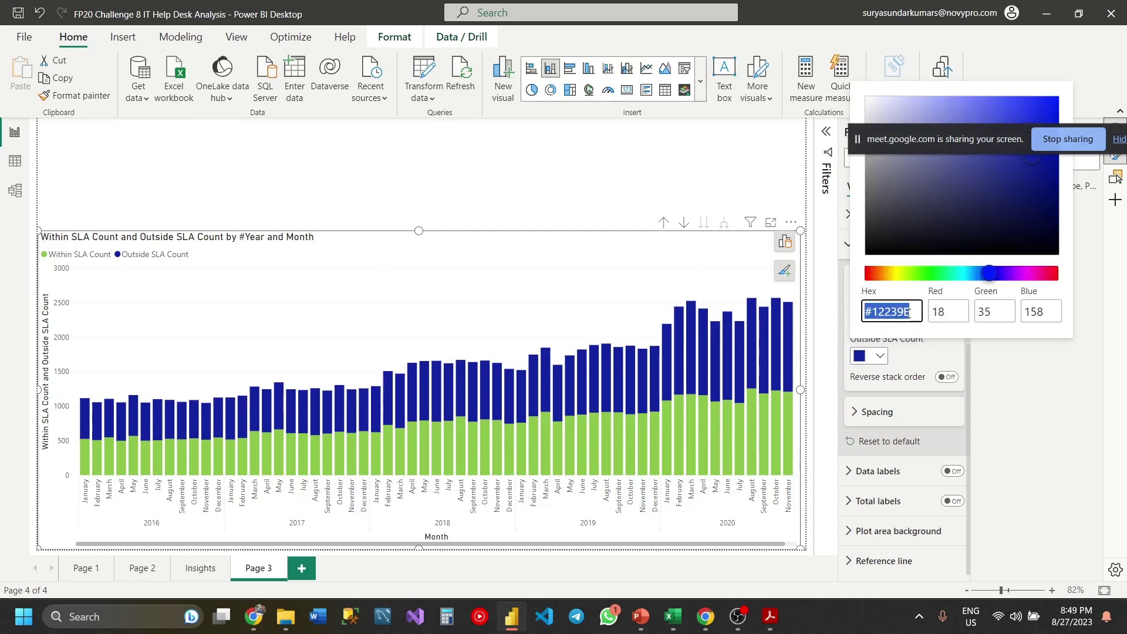
key("ctrl+v")
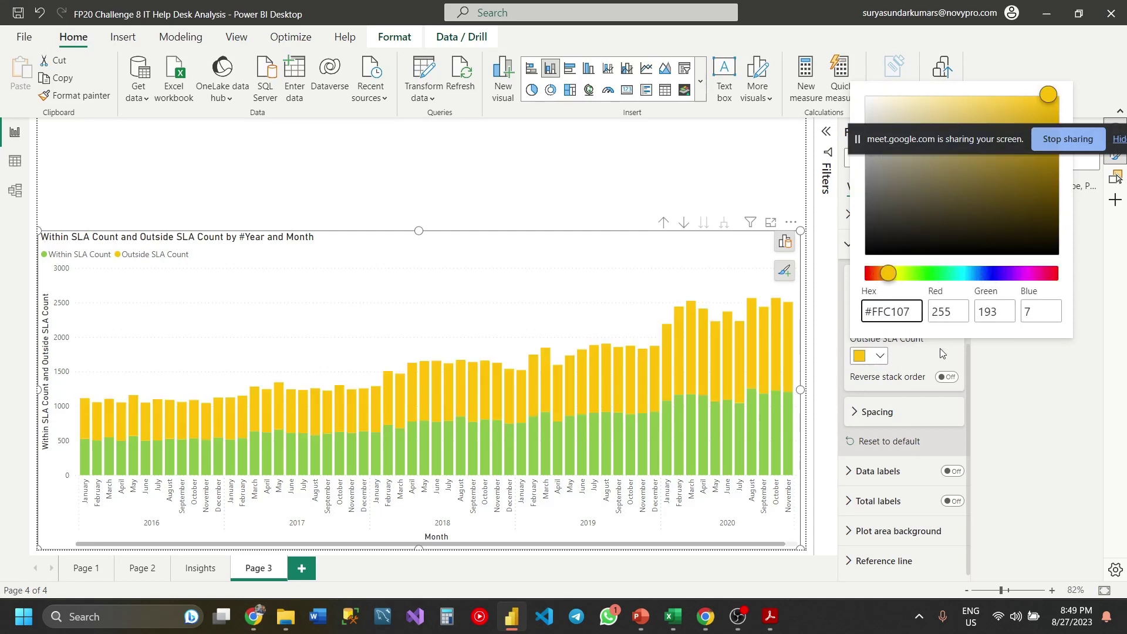
left_click(942, 353)
left_click(643, 166)
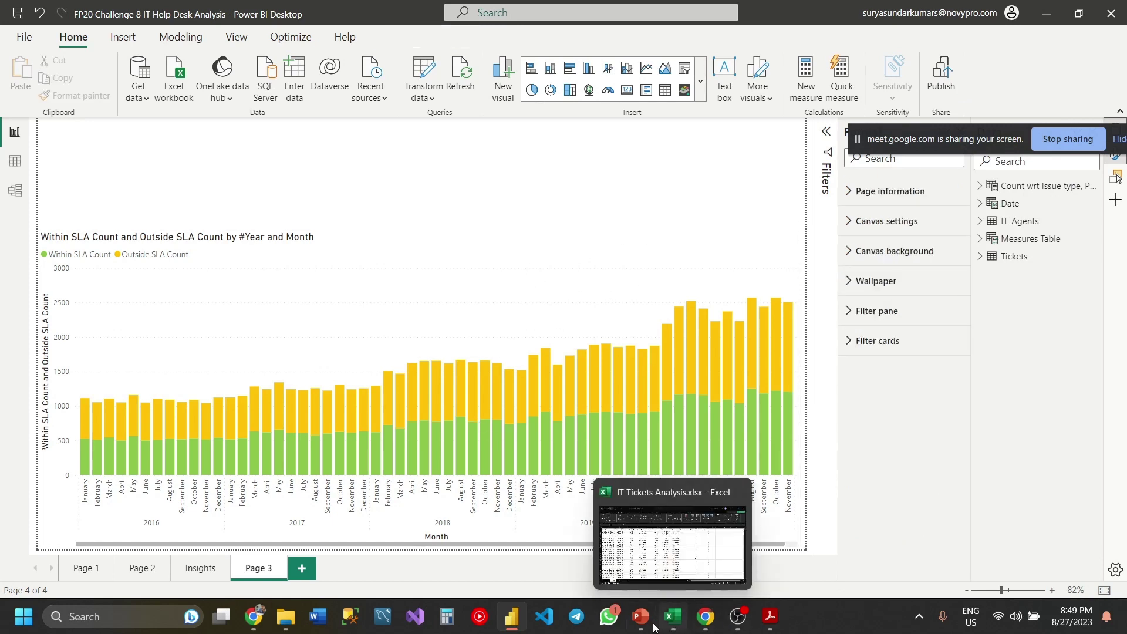
Step: Switch to ChatGPT in Chrome and review its colour suggestions for the Within SLA and Outside SLA columns against the original prompt
mouse_move(634, 627)
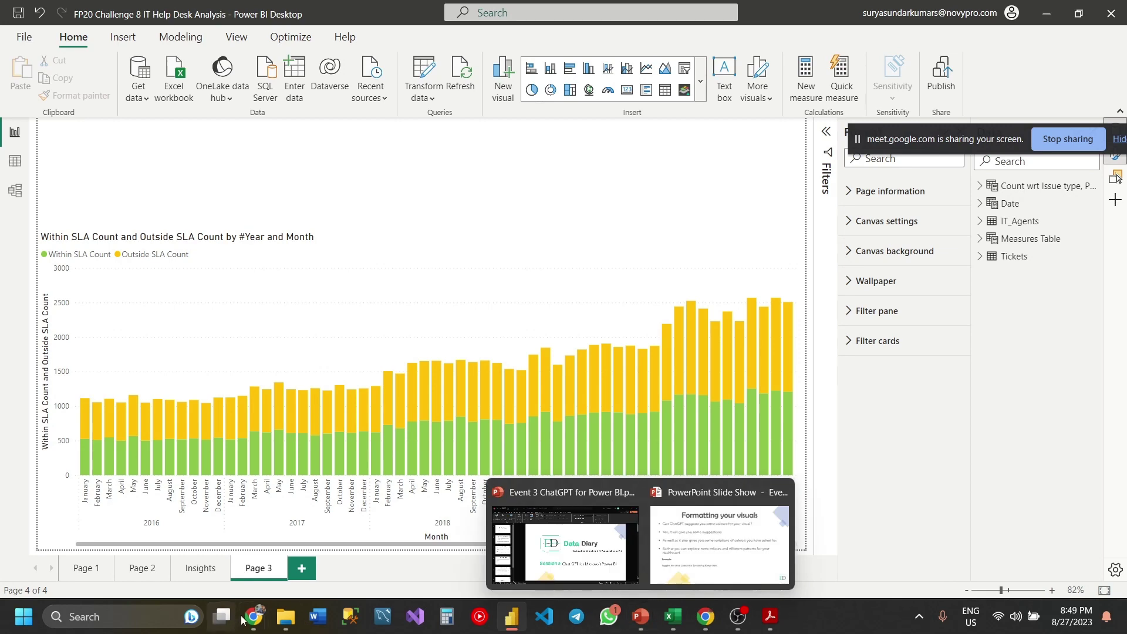
mouse_move(253, 616)
left_click(184, 538)
scroll(562, 388, "down", 5)
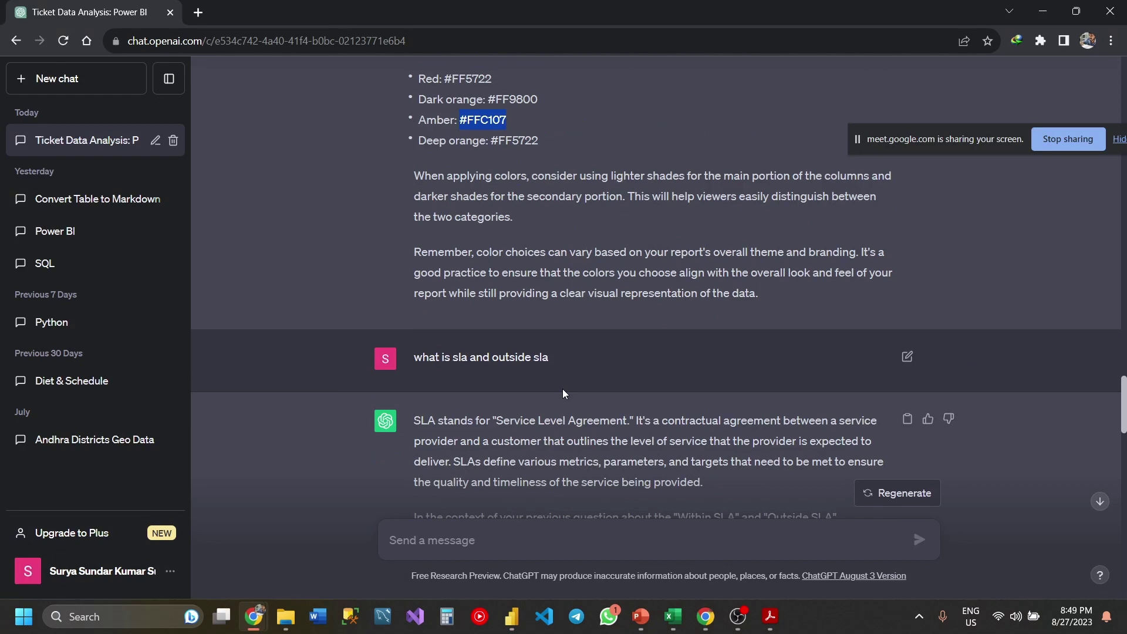
scroll(562, 393, "up", 5)
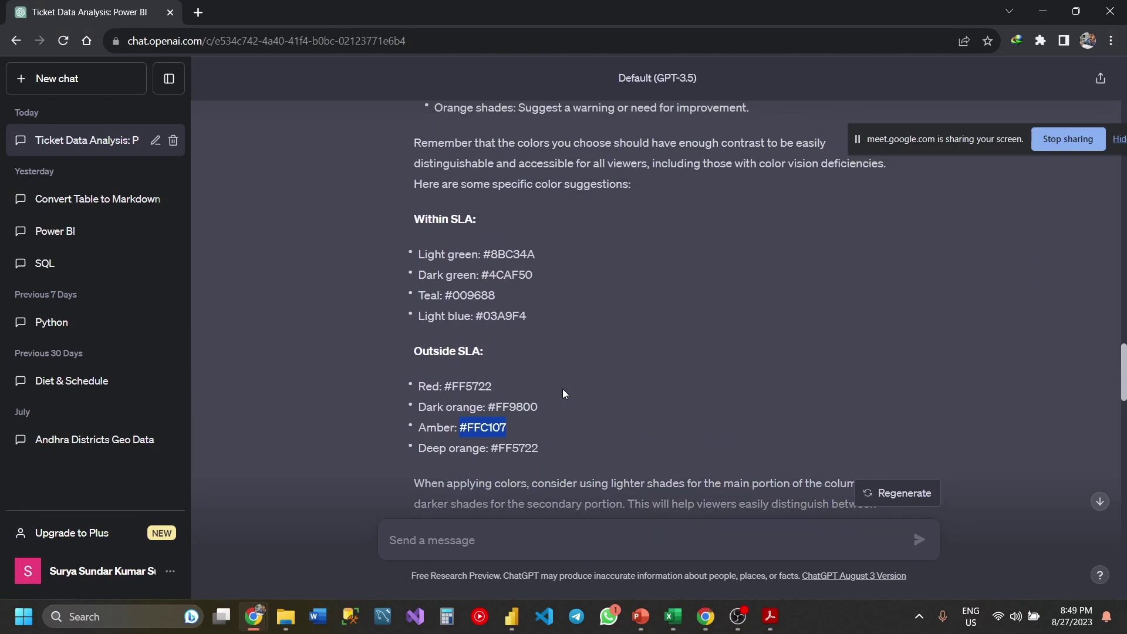
scroll(562, 389, "down", 1)
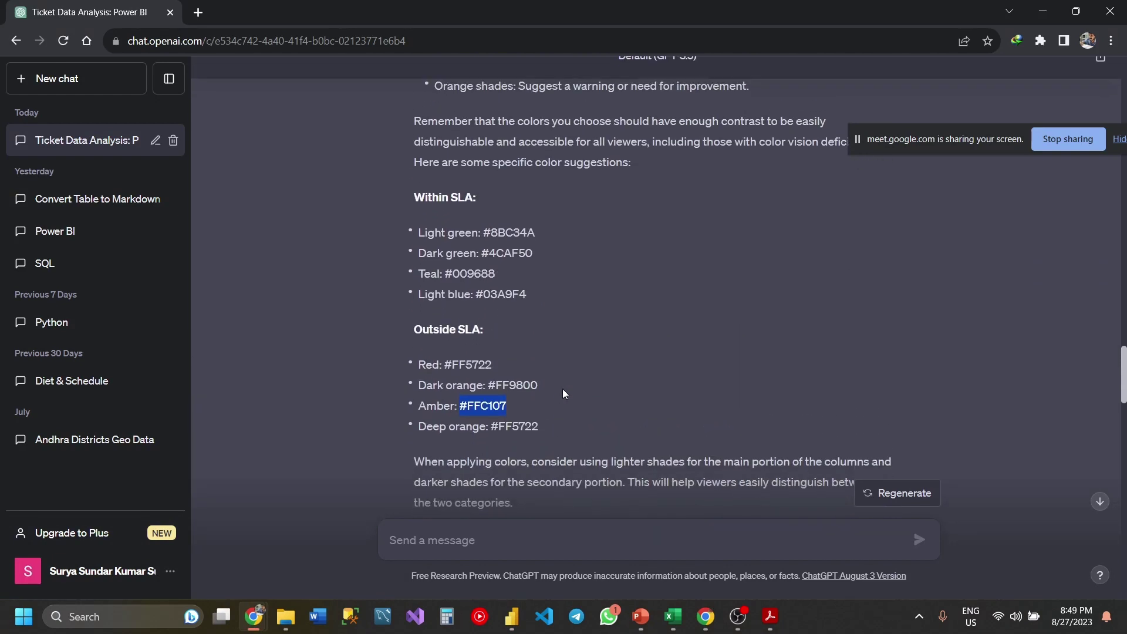
scroll(562, 390, "down", 1)
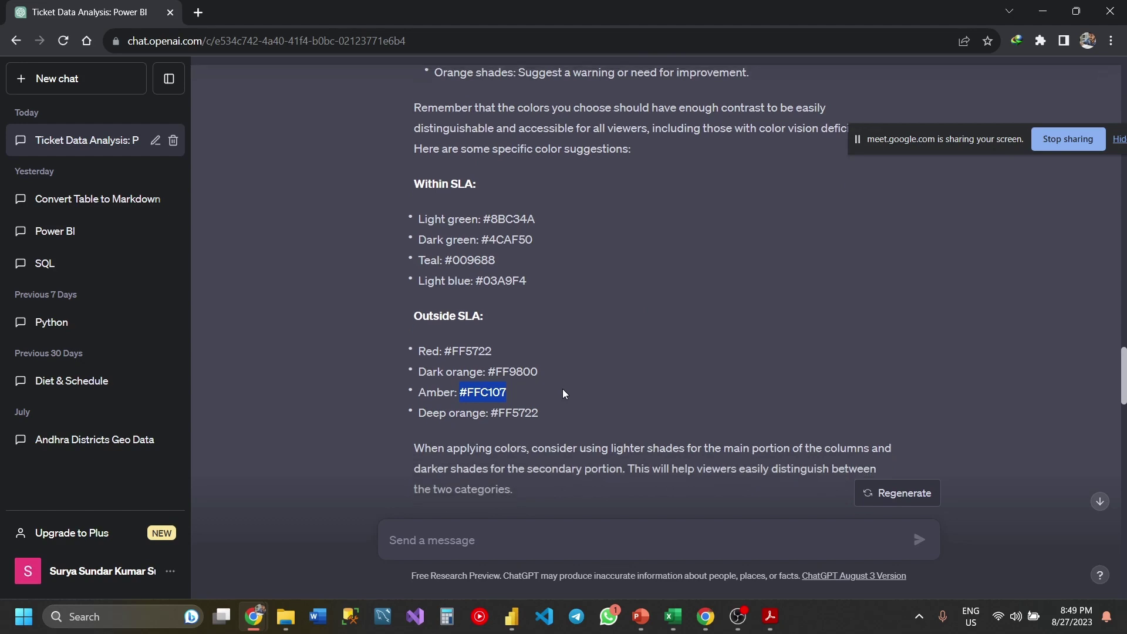
scroll(562, 390, "down", 1)
scroll(562, 390, "up", 2)
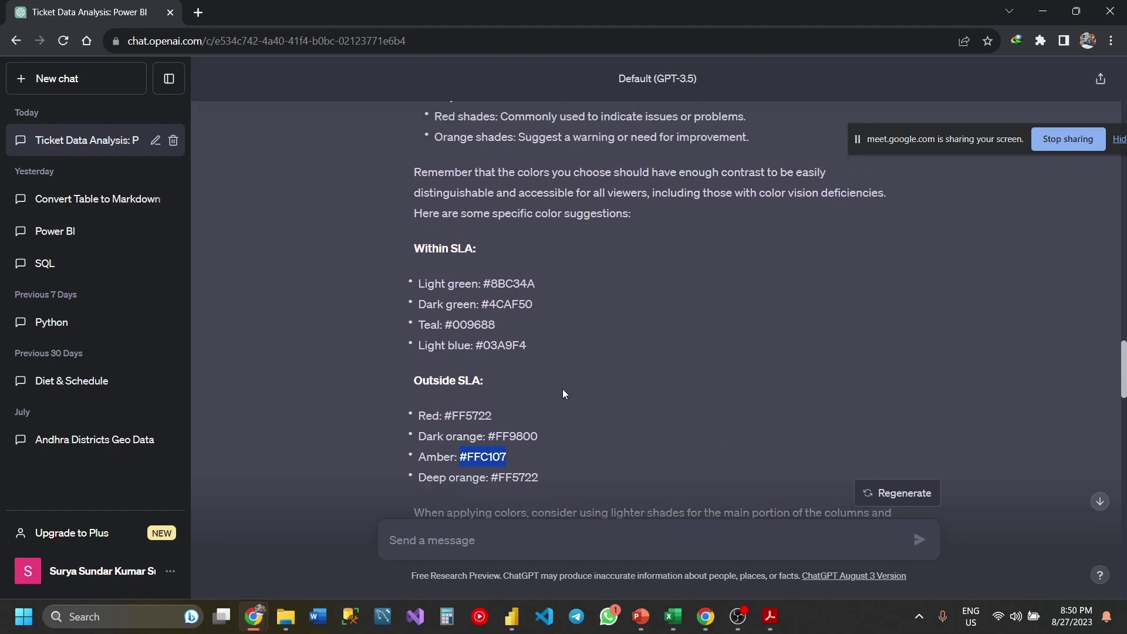
left_click(563, 394)
scroll(562, 393, "up", 5)
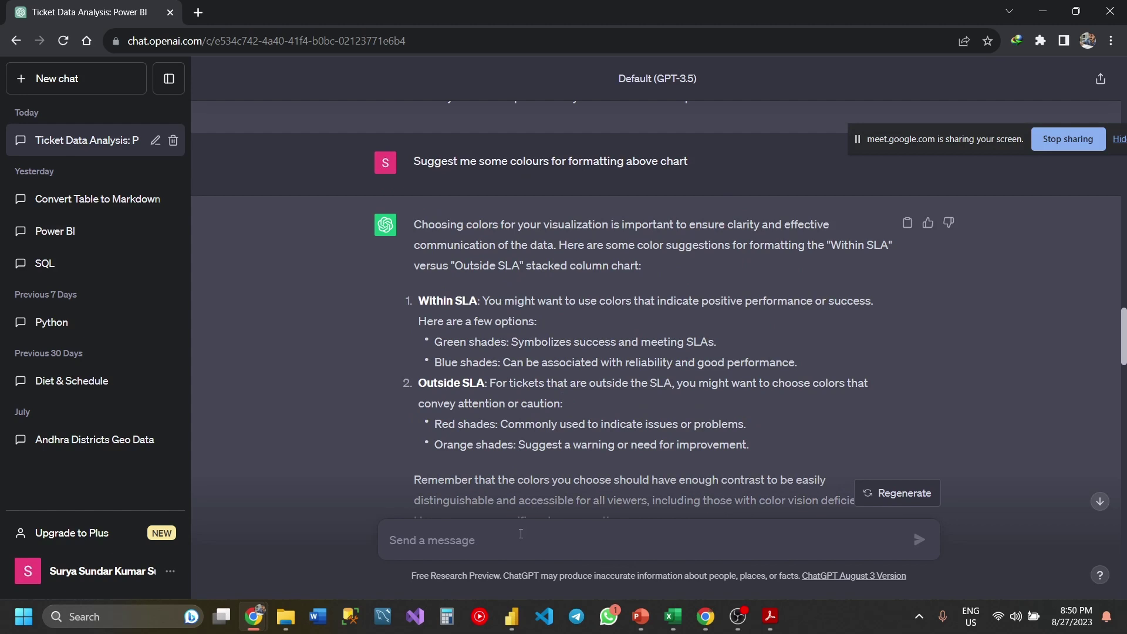
Step: Ask ChatGPT to "suggest some variations with blue and grey for formatting above chart" and read through its reply
type("suggest some ")
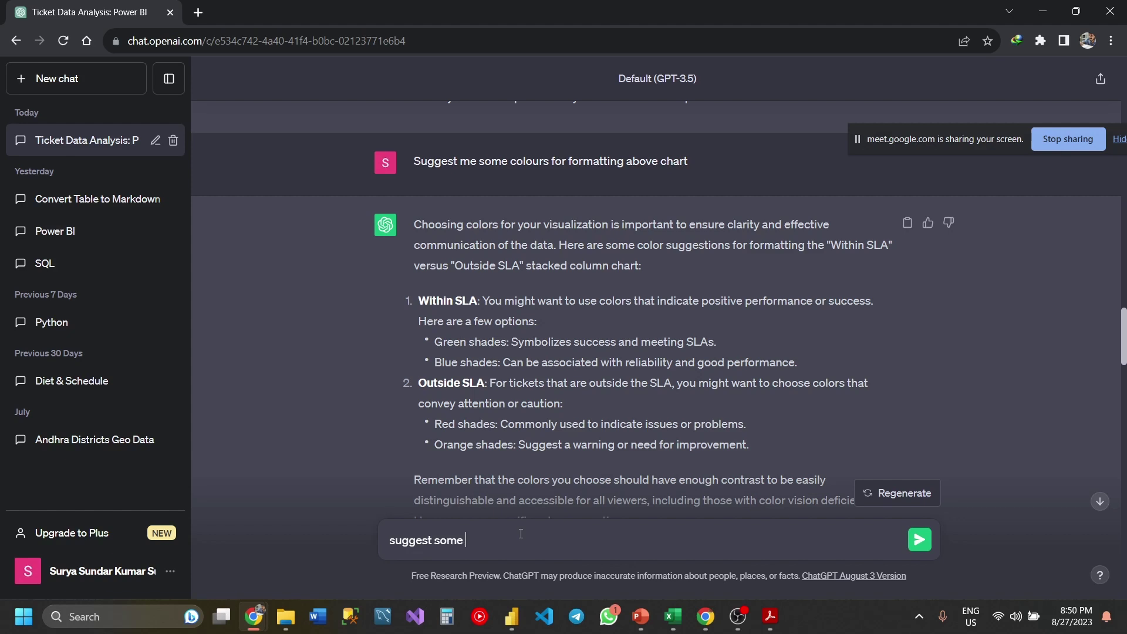
type("variations with blue and ")
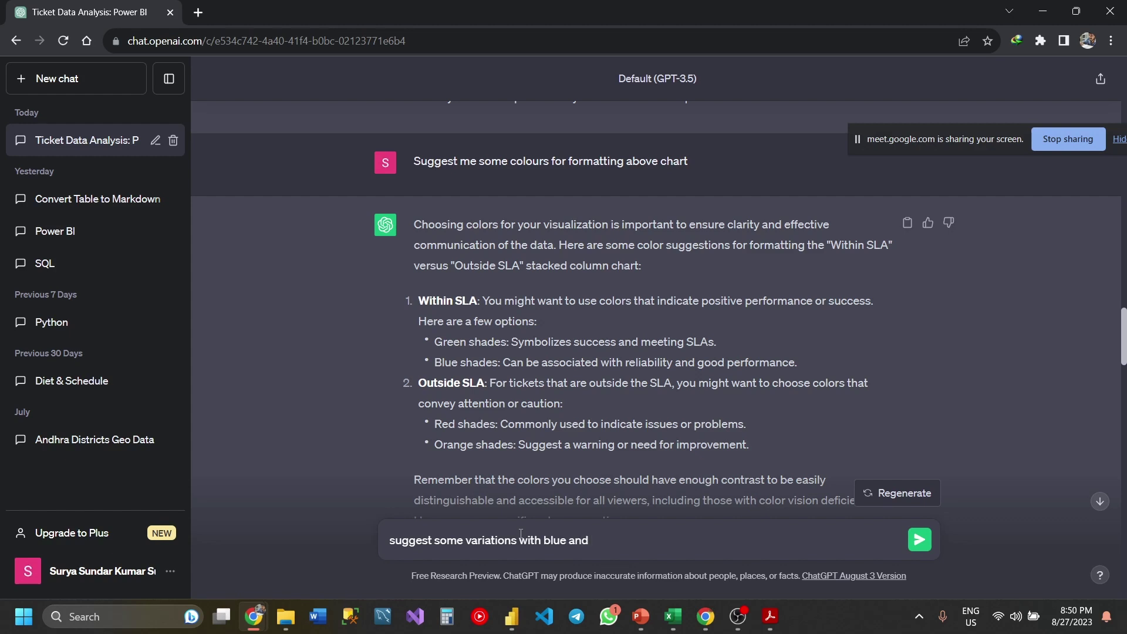
type("greay")
key("BackSpace")
key("BackSpace")
type("y for formatting above chart")
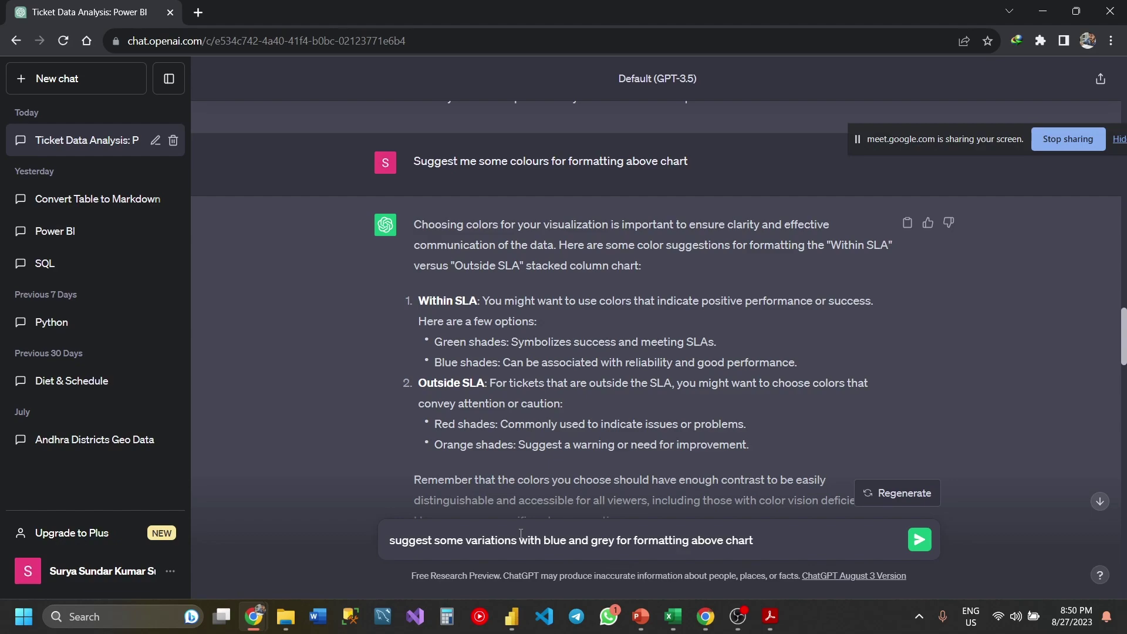
key("Return")
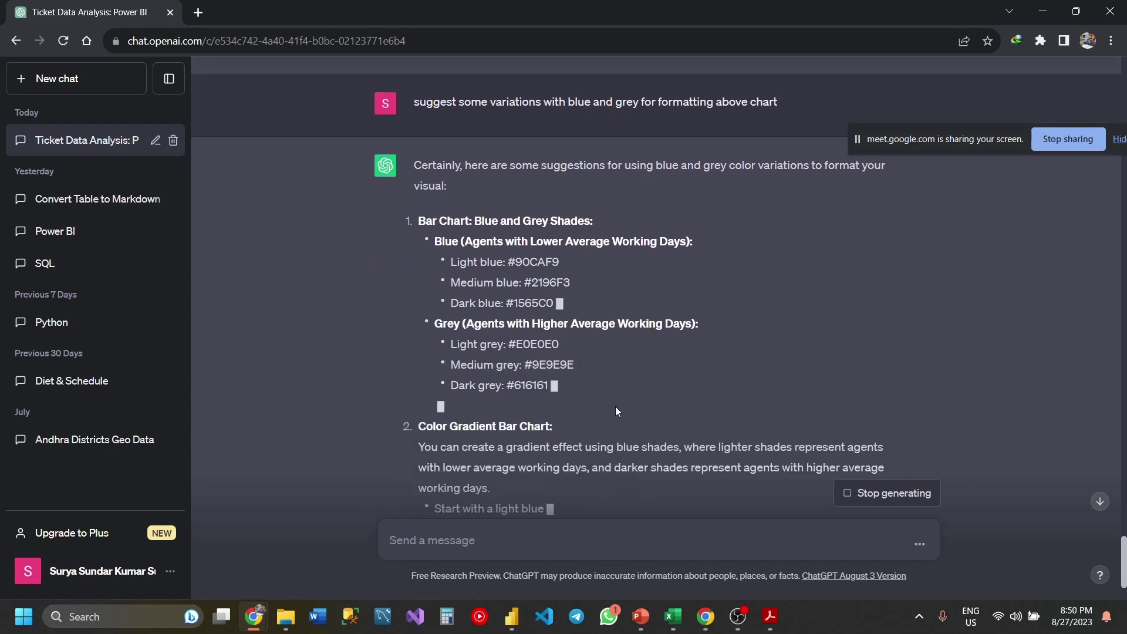
scroll(479, 313, "up", 1)
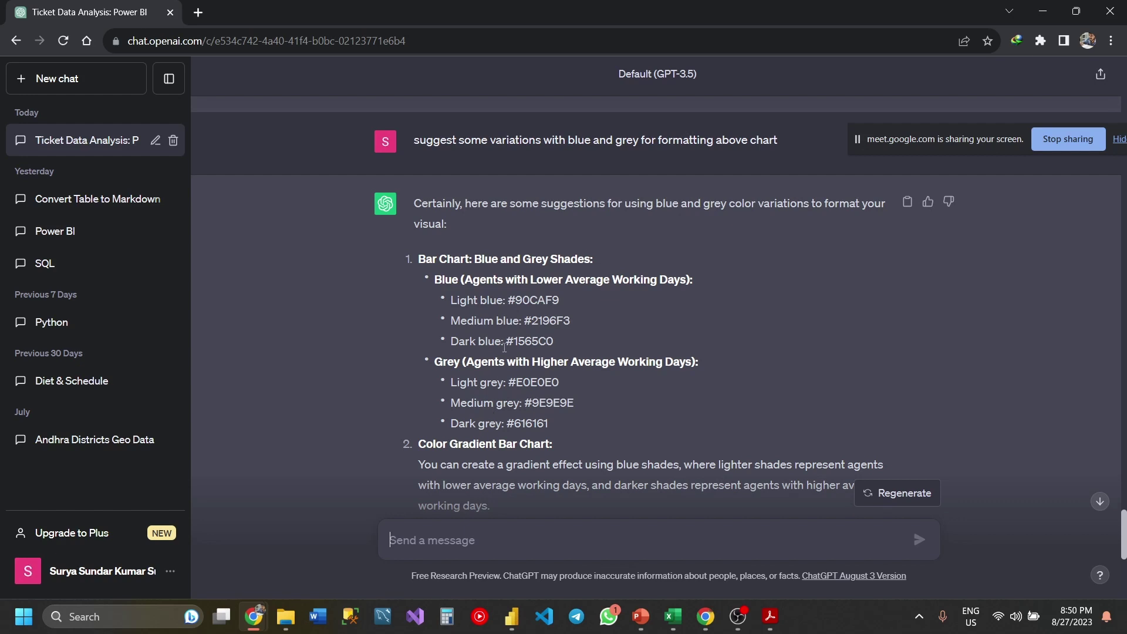
scroll(559, 366, "down", 2)
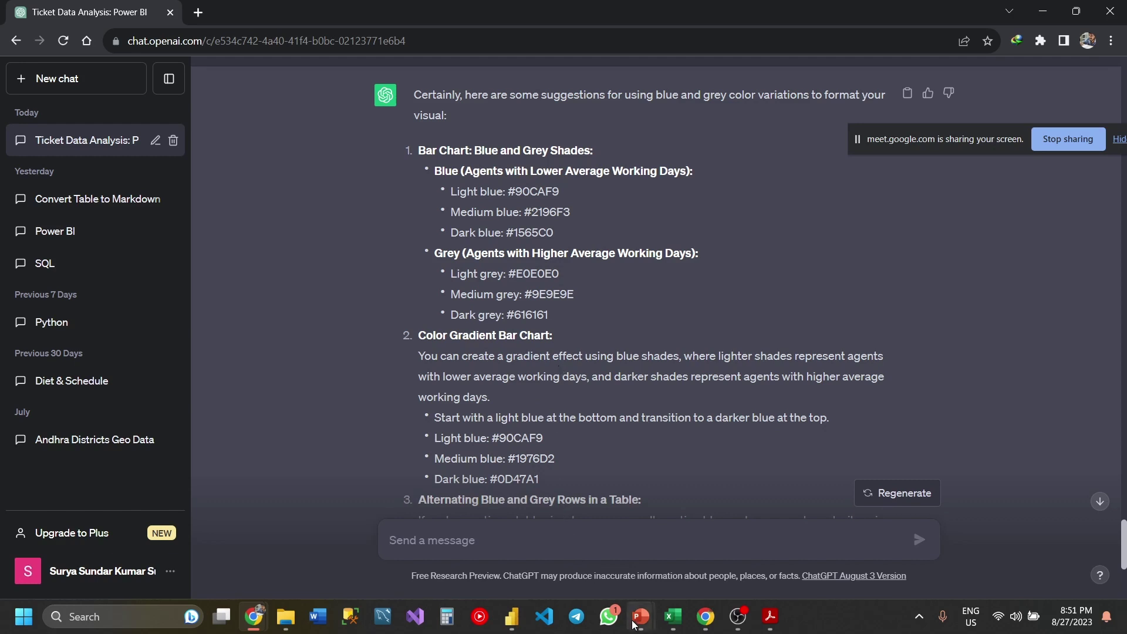
Step: Switch to the PowerPoint slide show and advance to the Q&A slide
mouse_move(640, 616)
left_click(708, 530)
left_click(708, 533)
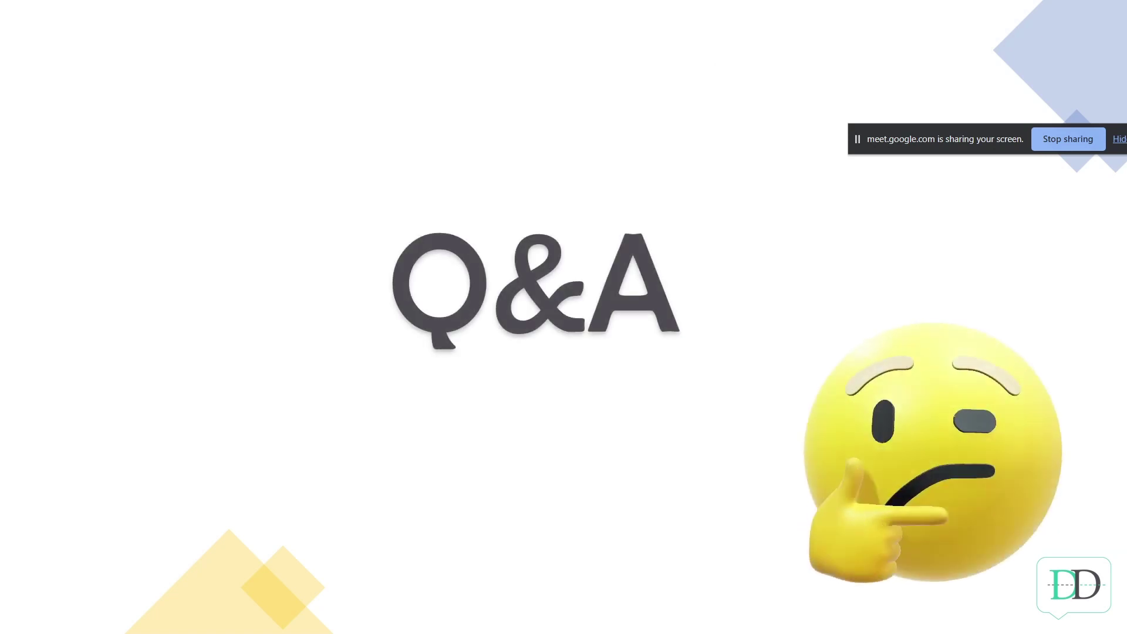
Step: Return to ChatGPT in Chrome, go back to the conversation's first prompt about the Tickets table, and start a new chat
key("super")
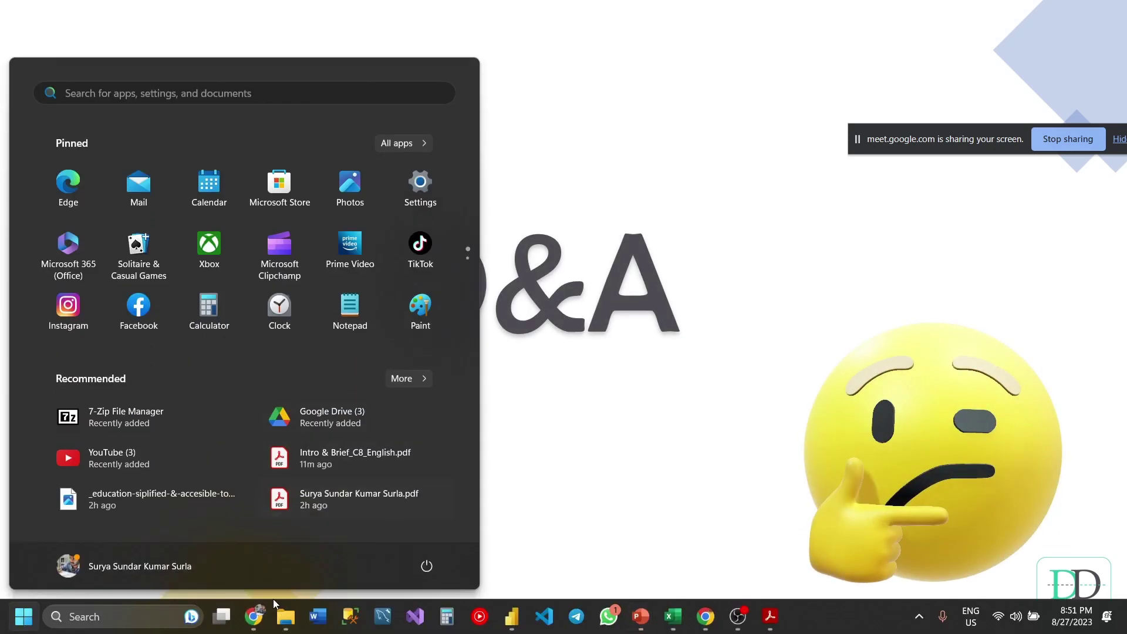
mouse_move(261, 616)
left_click(196, 558)
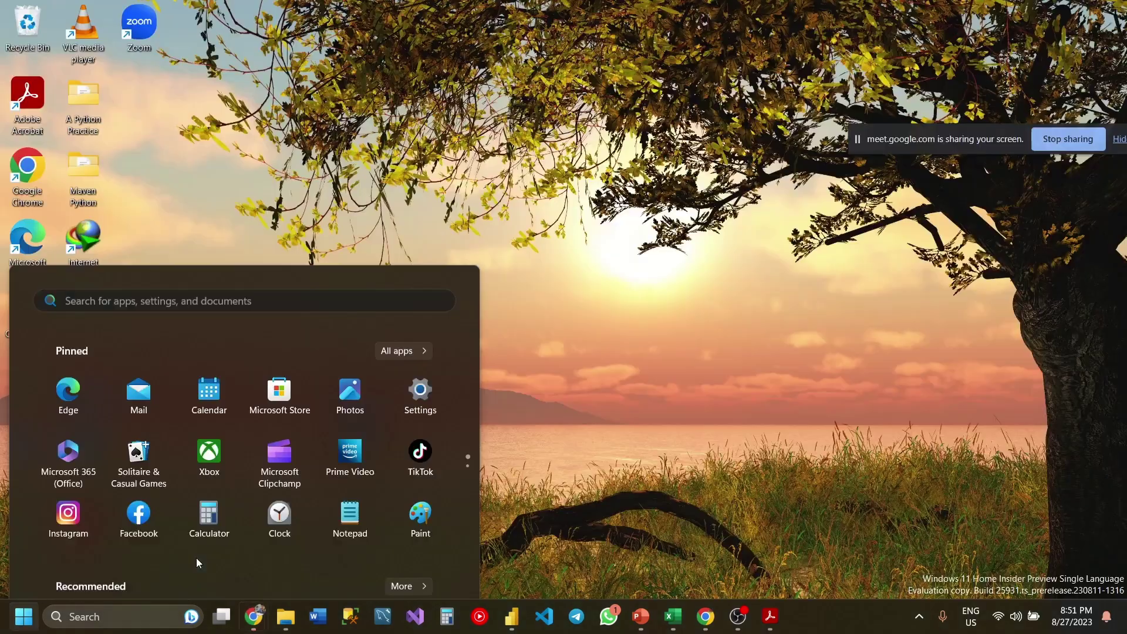
scroll(562, 369, "up", 20)
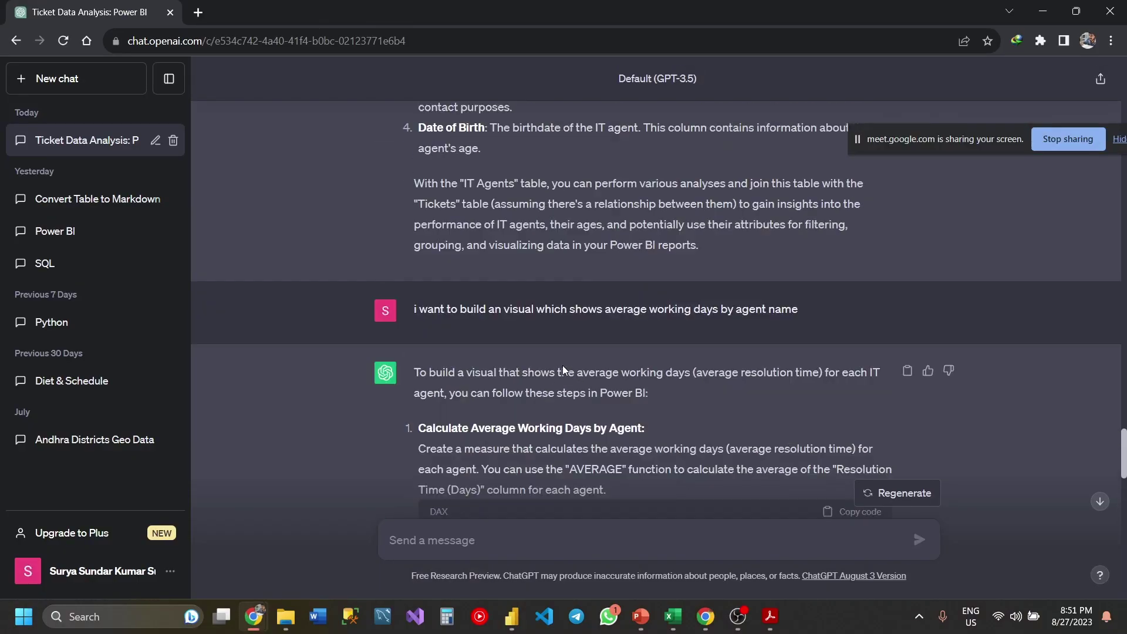
scroll(562, 369, "up", 10)
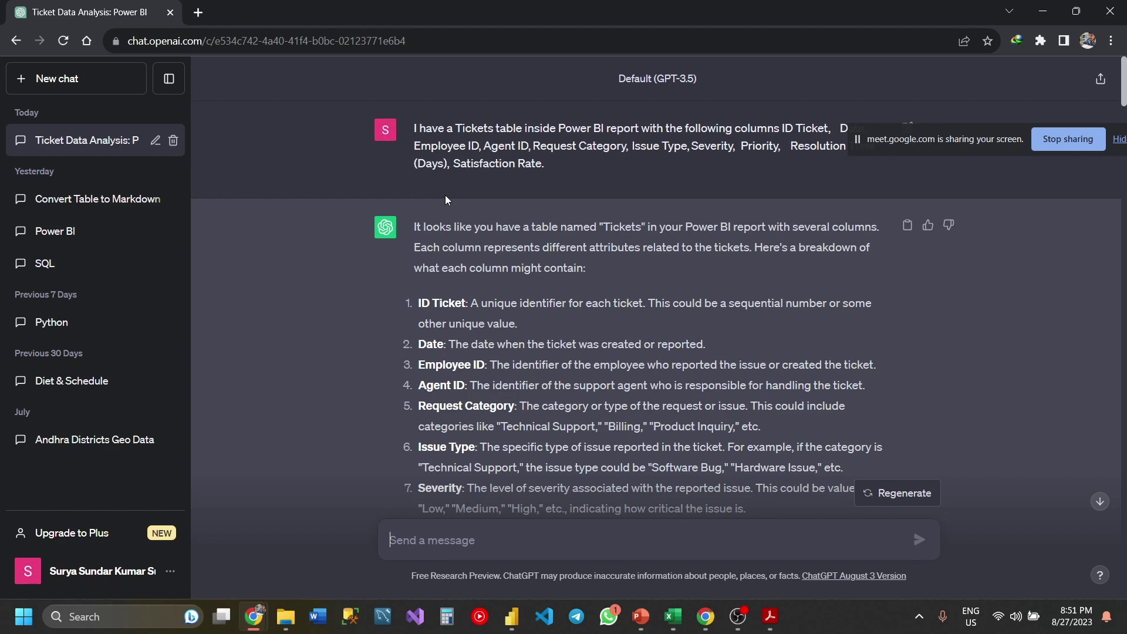
left_click(111, 84)
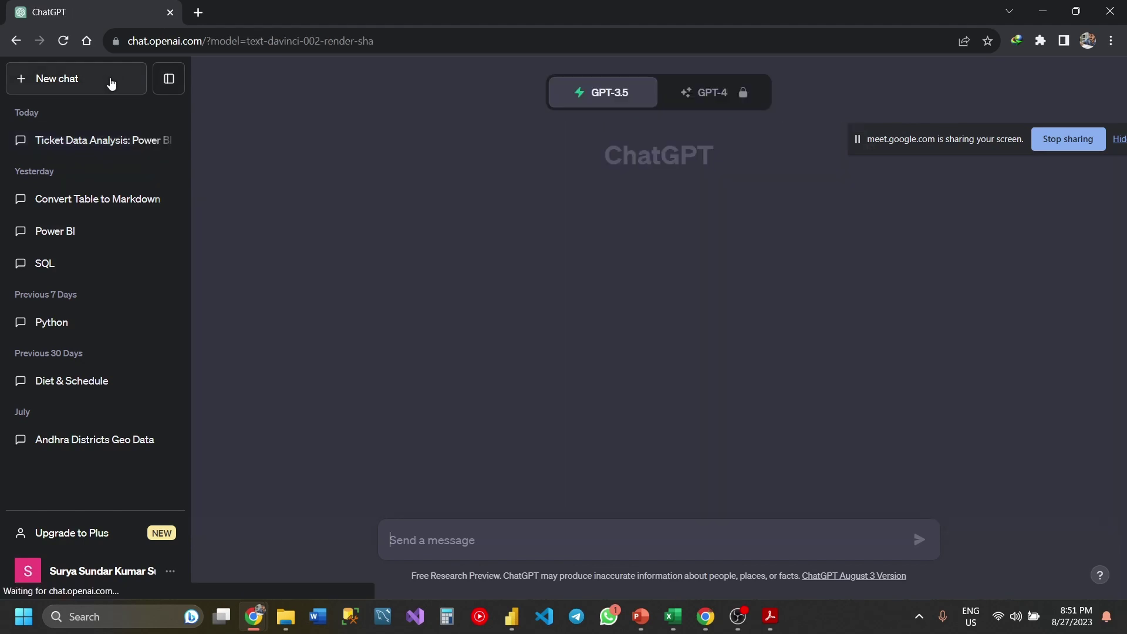